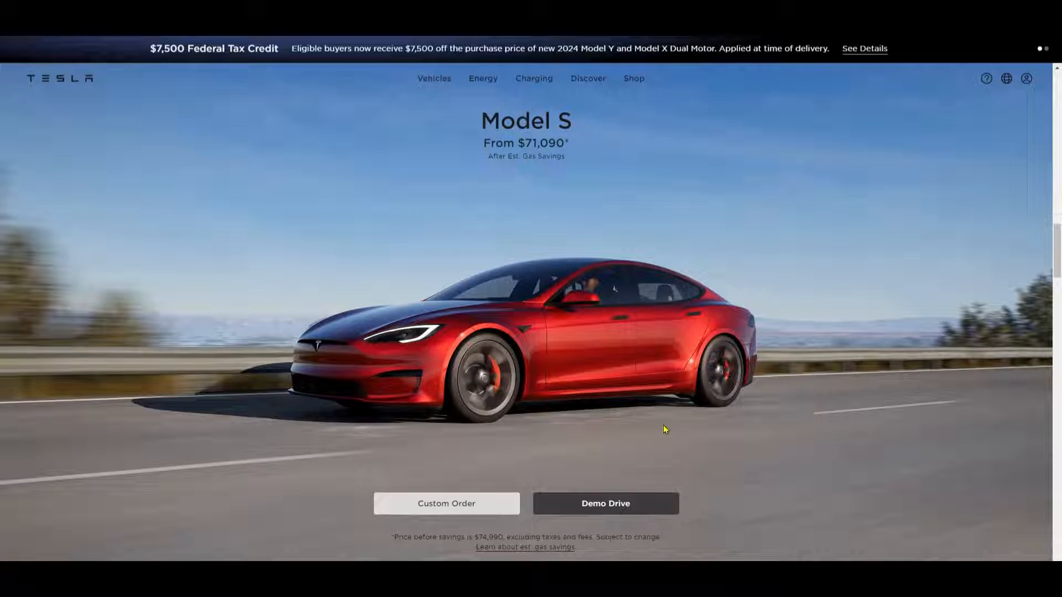
Open the Hero Section Sample page from the WordPress pages list for editing in Thrive Architect
mouse_move(536, 83)
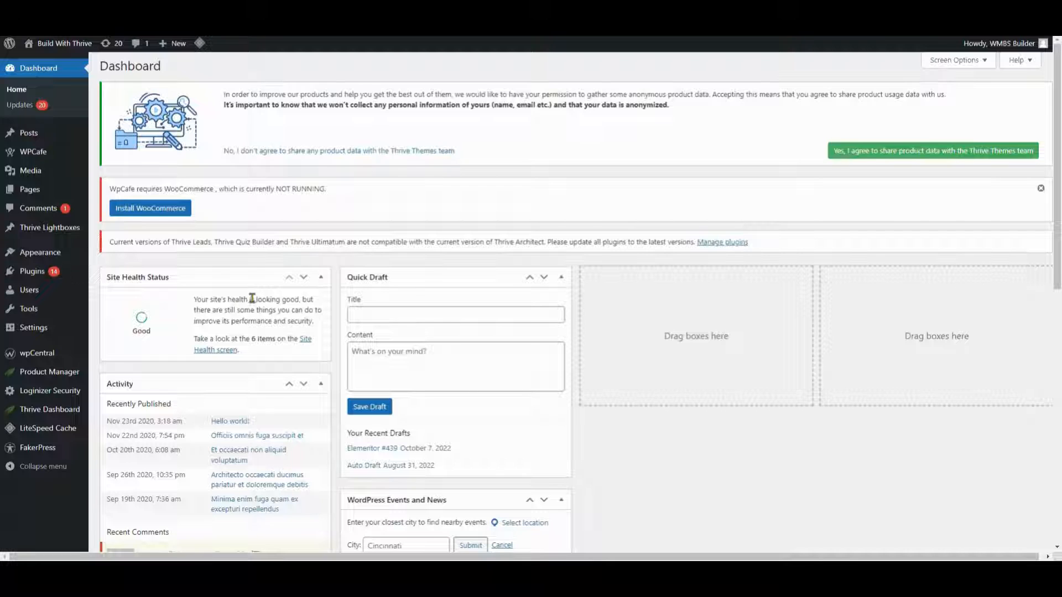
mouse_move(26, 196)
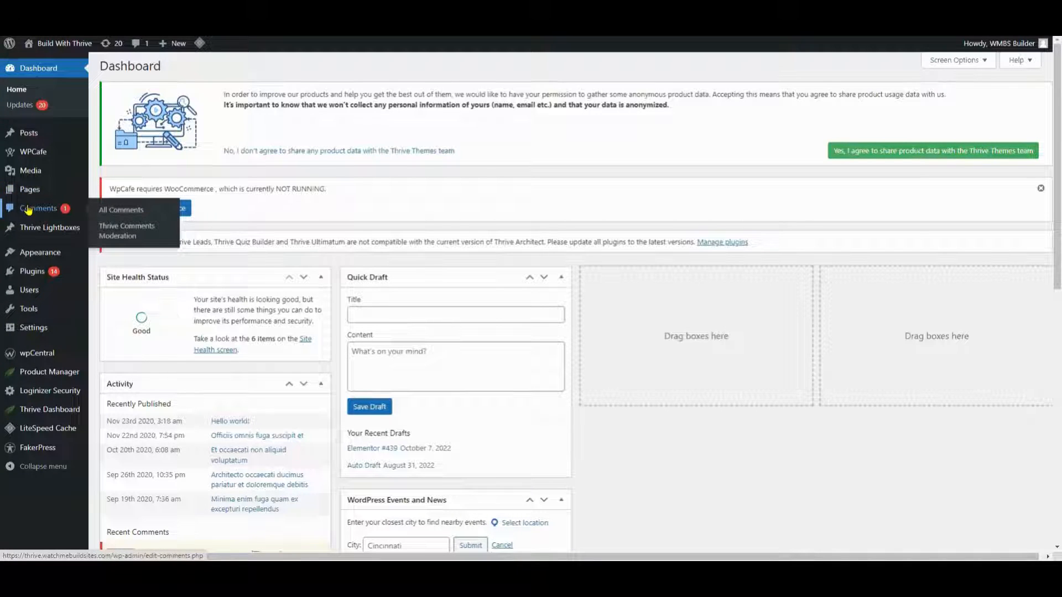
click(24, 192)
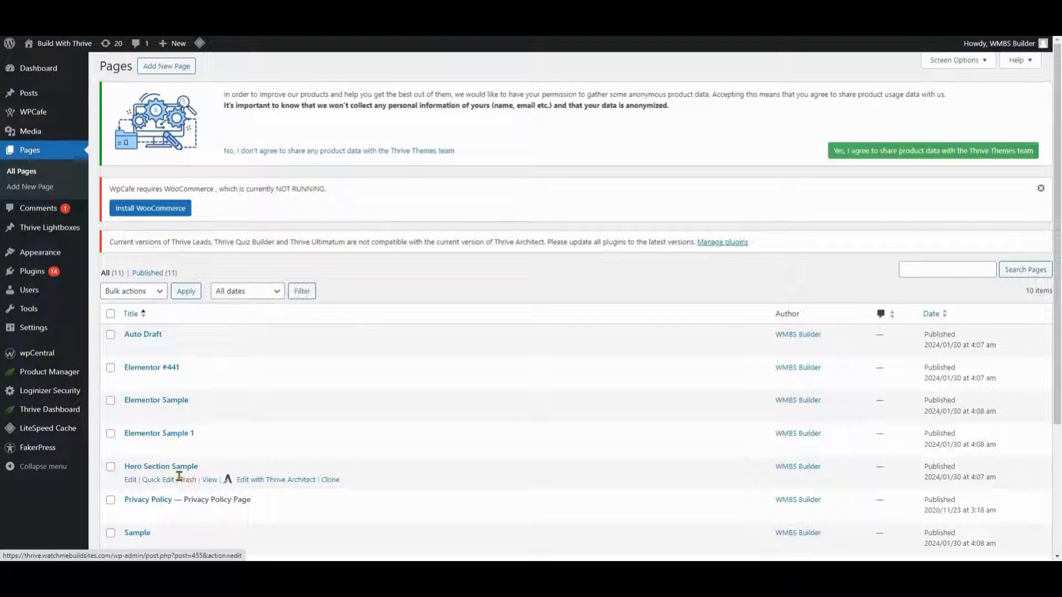
click(287, 481)
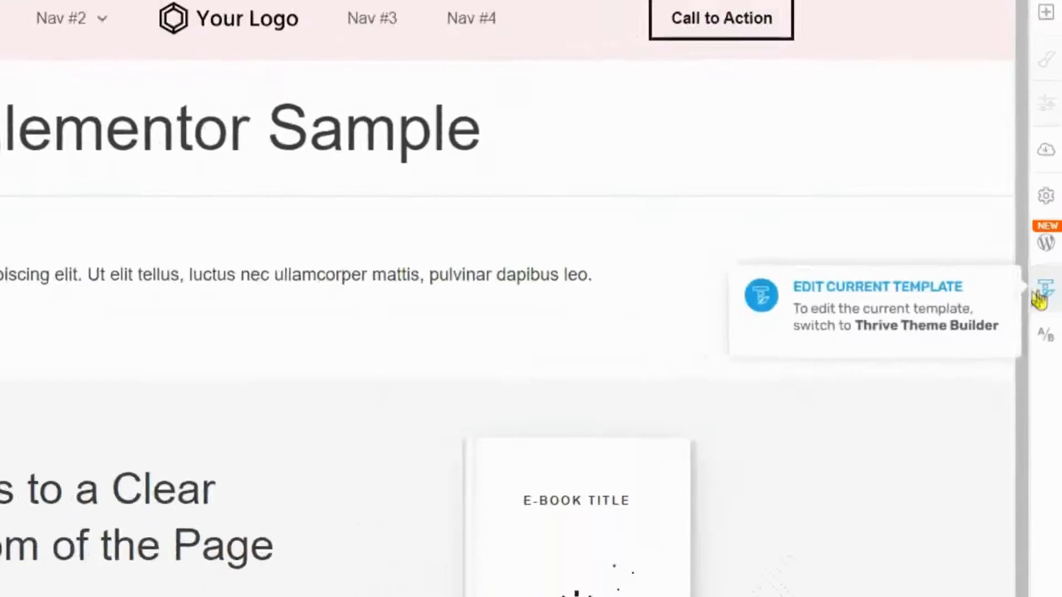
Save the page, switch to editing its current template in Thrive Theme Builder, and select the header section
click(1053, 225)
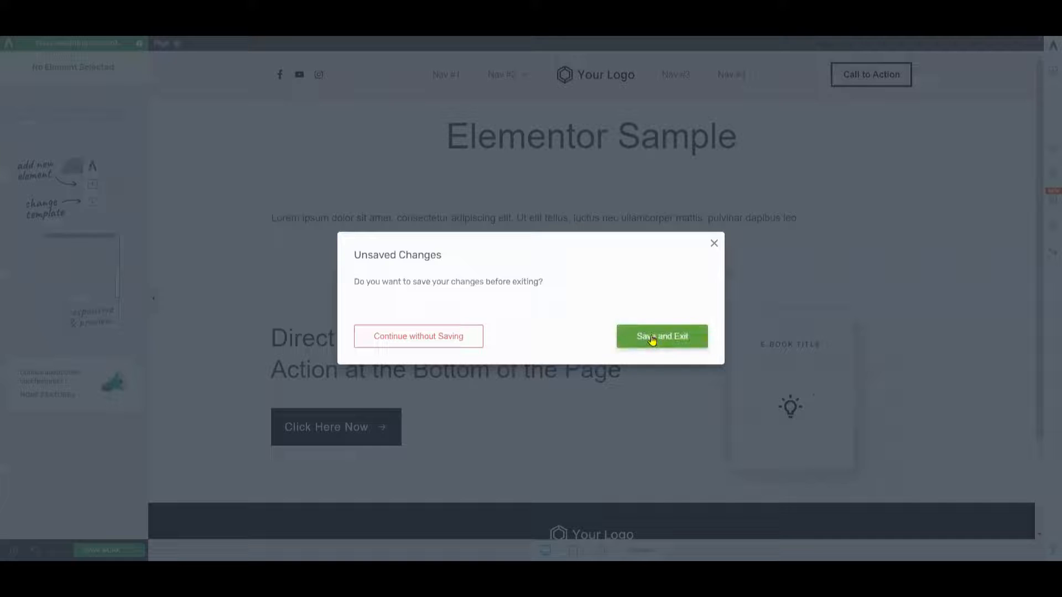
click(652, 339)
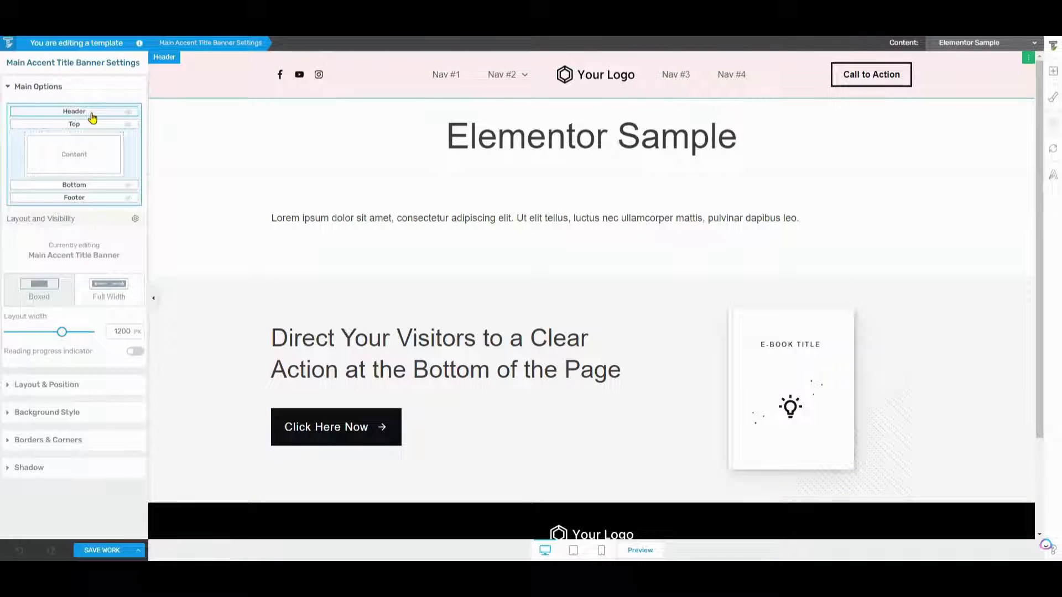
click(92, 114)
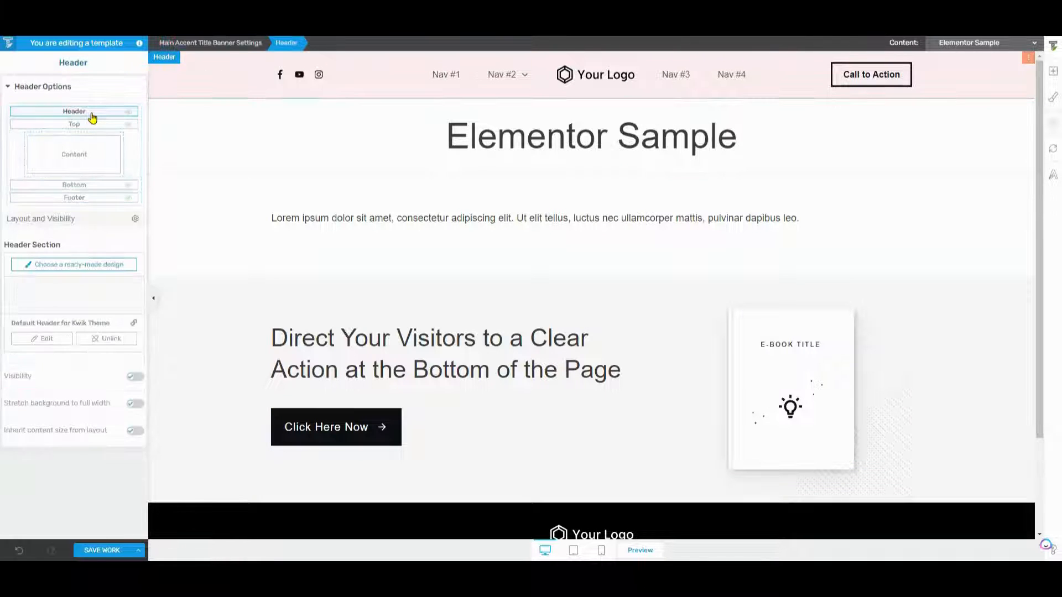
click(478, 82)
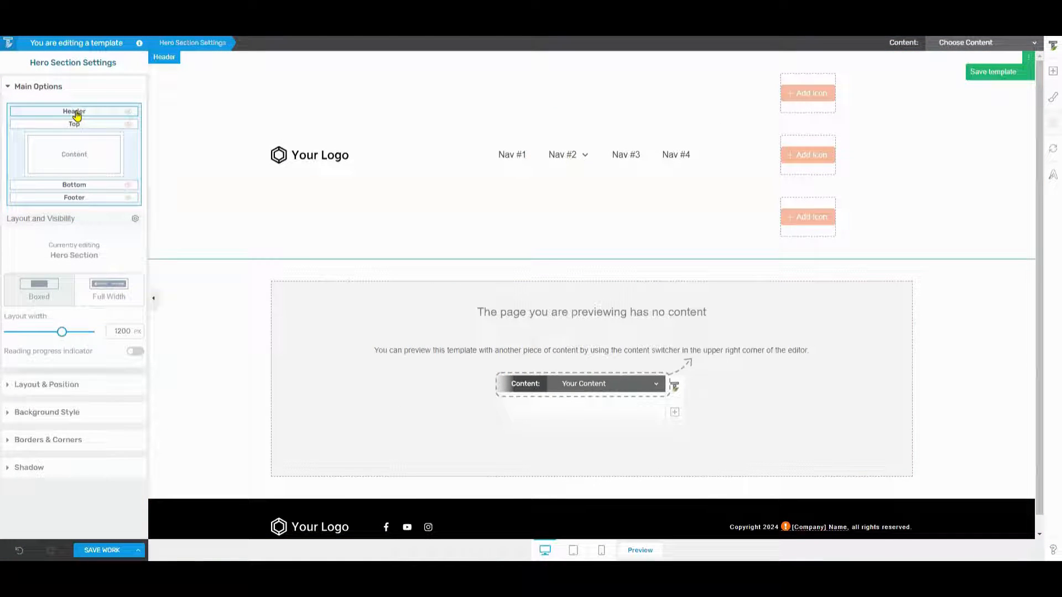
Replace the Hero Section template's header with the ready-made Logo – Social – Menu design
click(76, 112)
scroll(696, 272, down, 3)
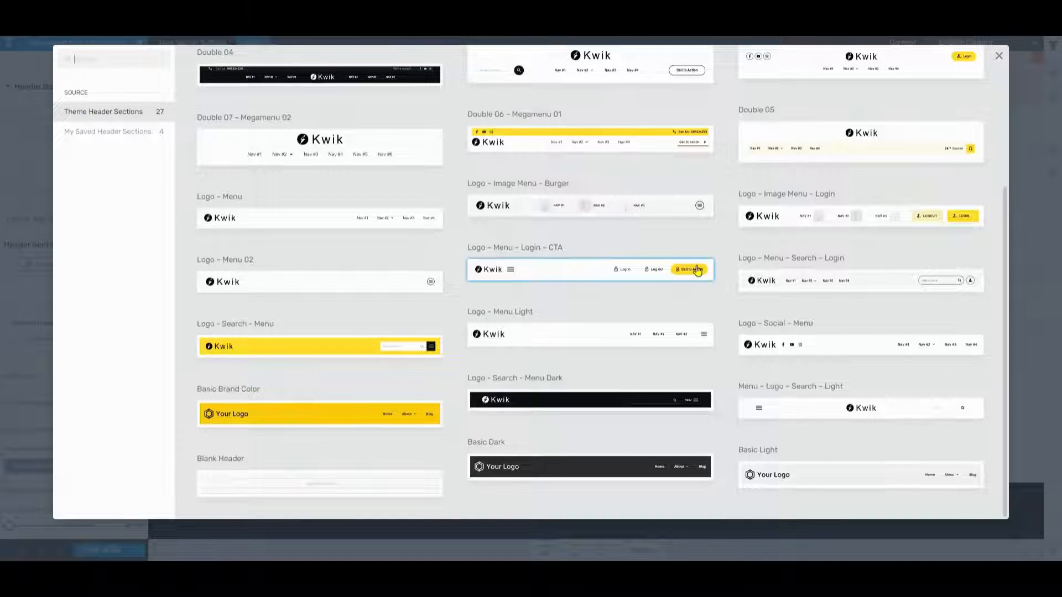
click(881, 353)
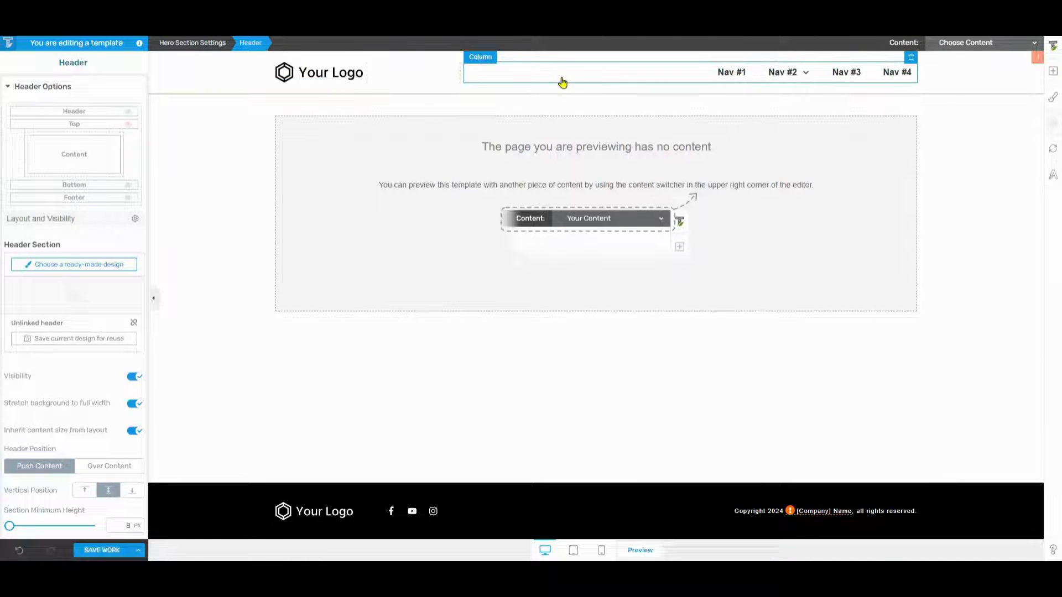
Move the header's social icons column to the far side of the navigation menu
right_click(504, 78)
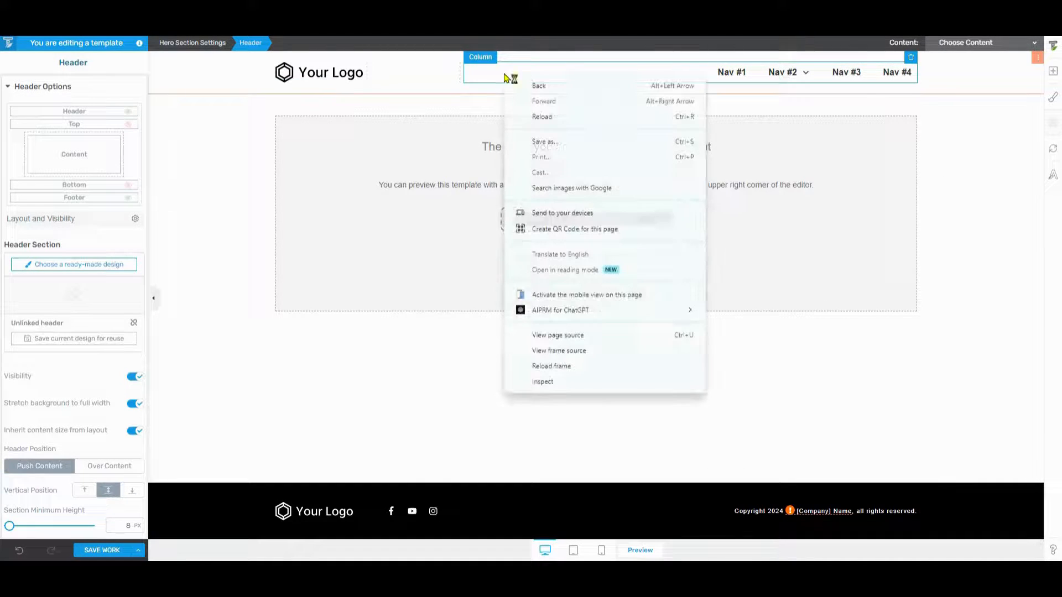
click(435, 69)
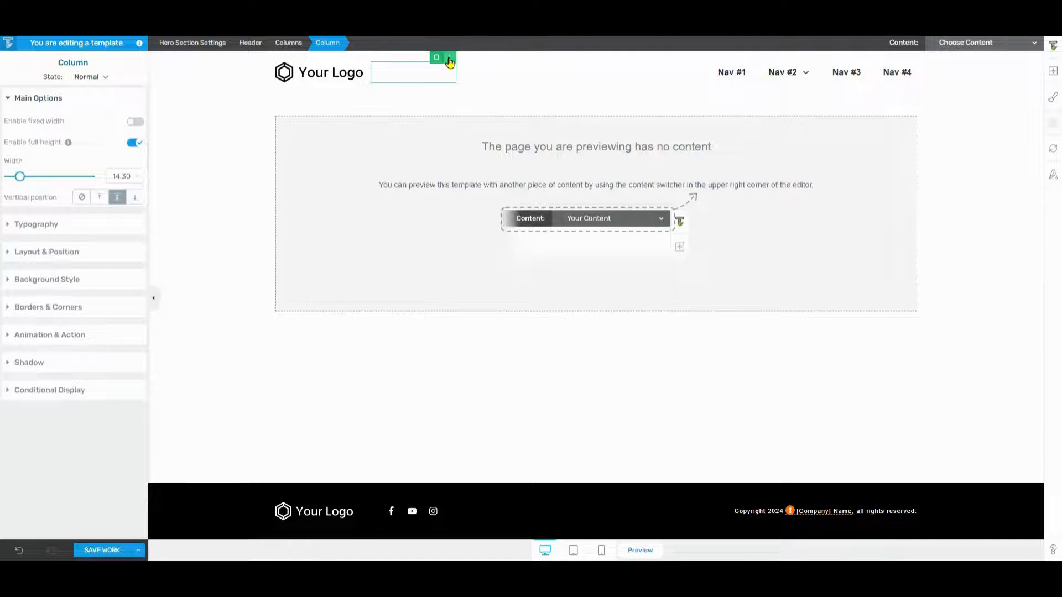
drag(451, 67, 550, 72)
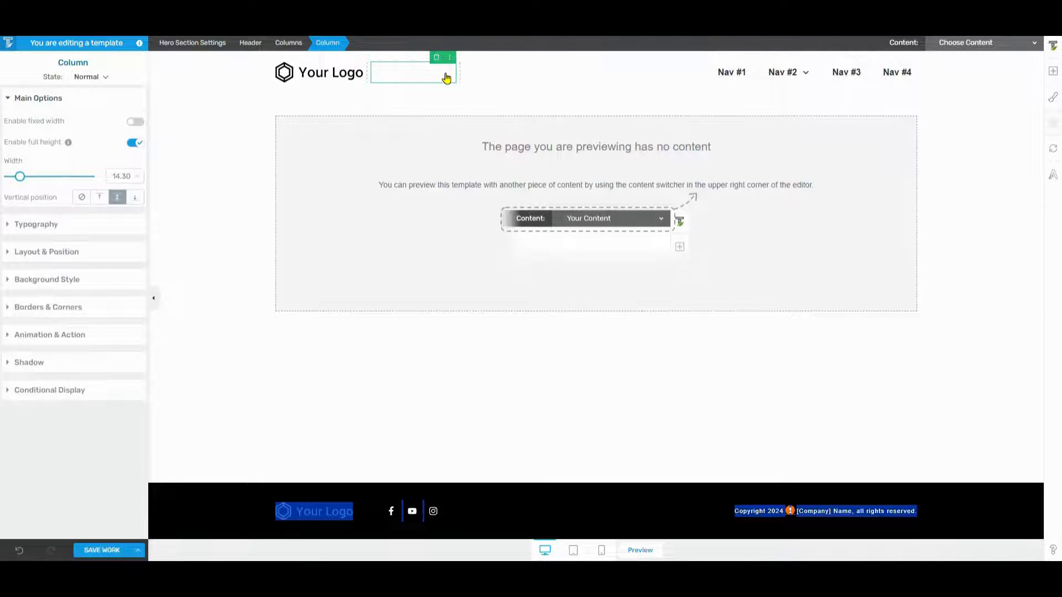
drag(399, 57, 837, 67)
click(837, 71)
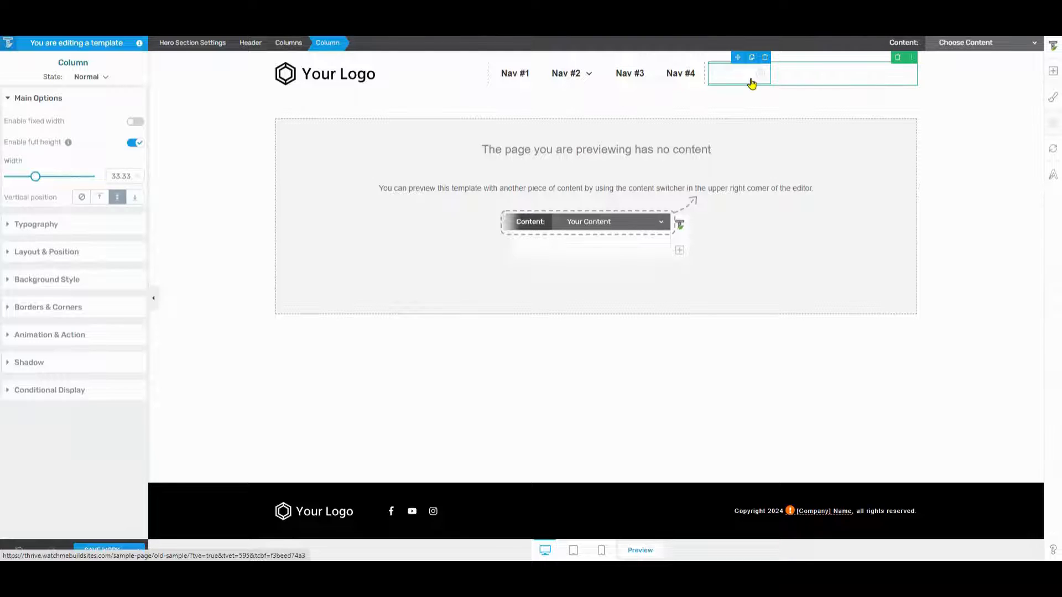
Turn off inheriting content size from the layout for the header and set its content width to 1620 px
click(752, 84)
click(132, 349)
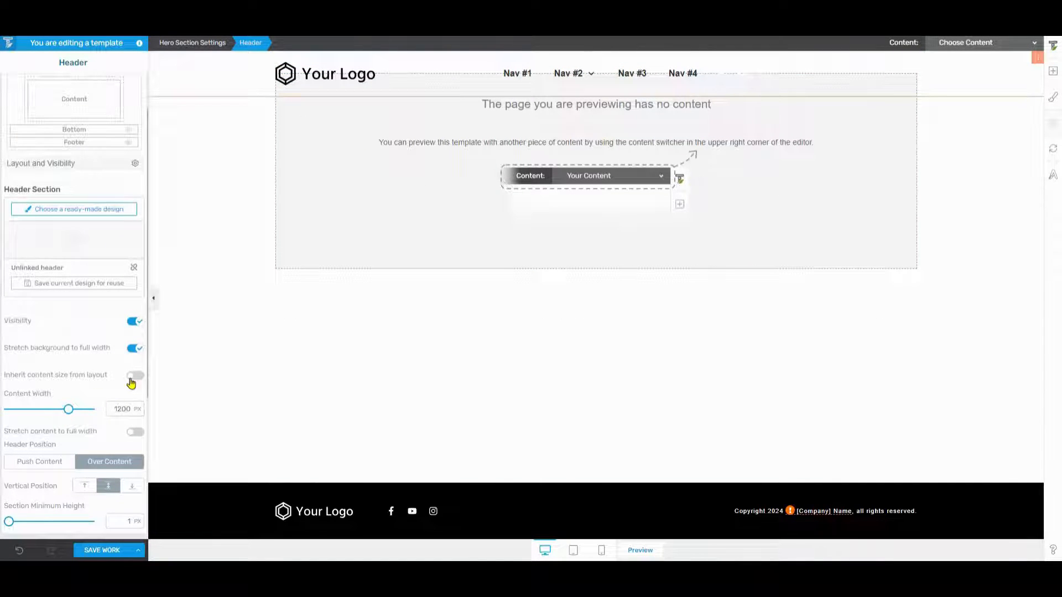
click(135, 375)
click(135, 375)
drag(68, 409, 99, 409)
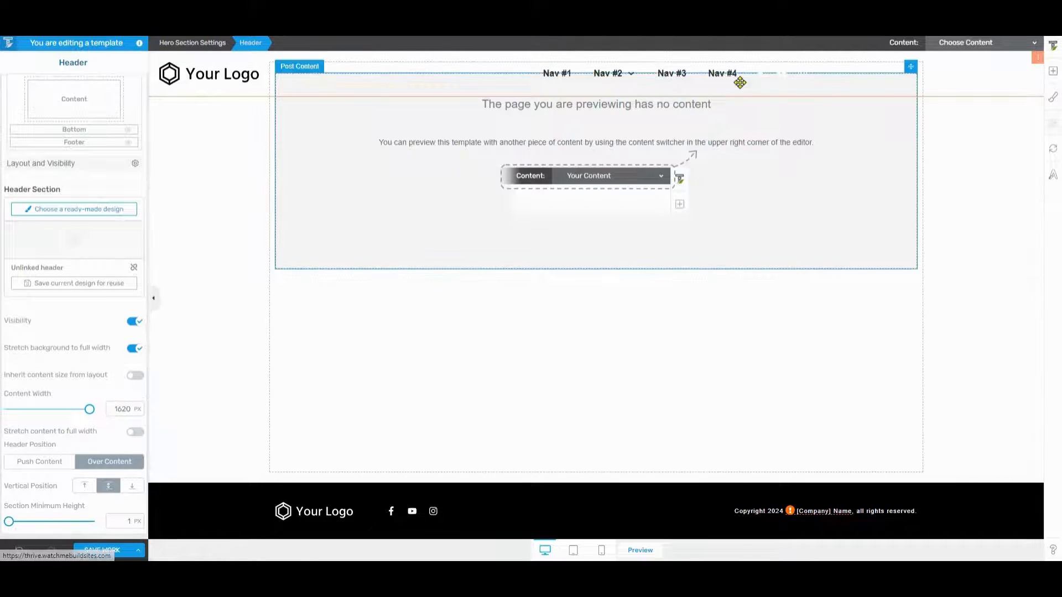
Center the navigation menu within its header column
click(261, 137)
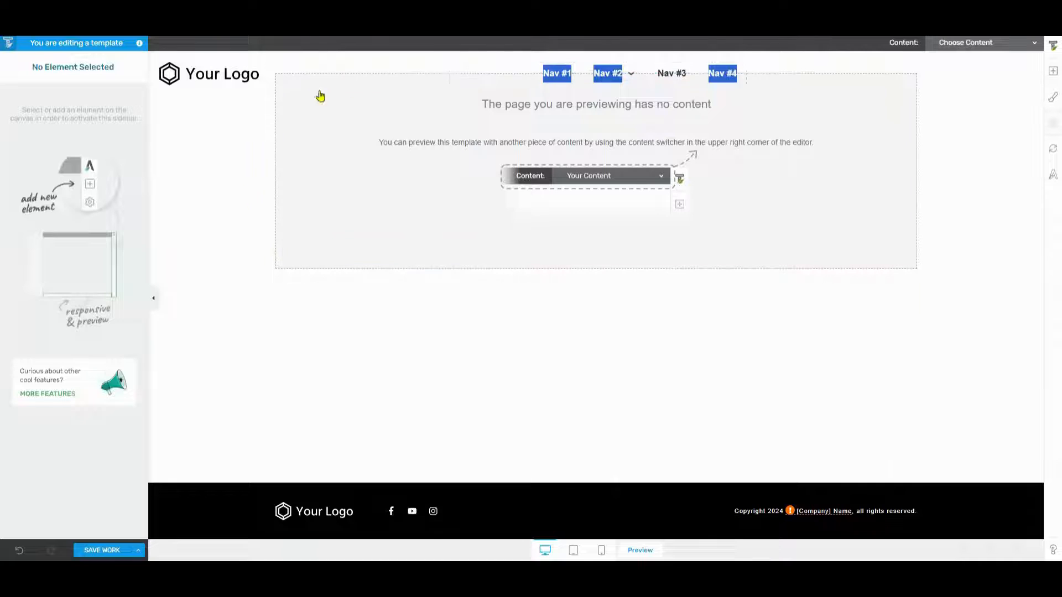
click(581, 73)
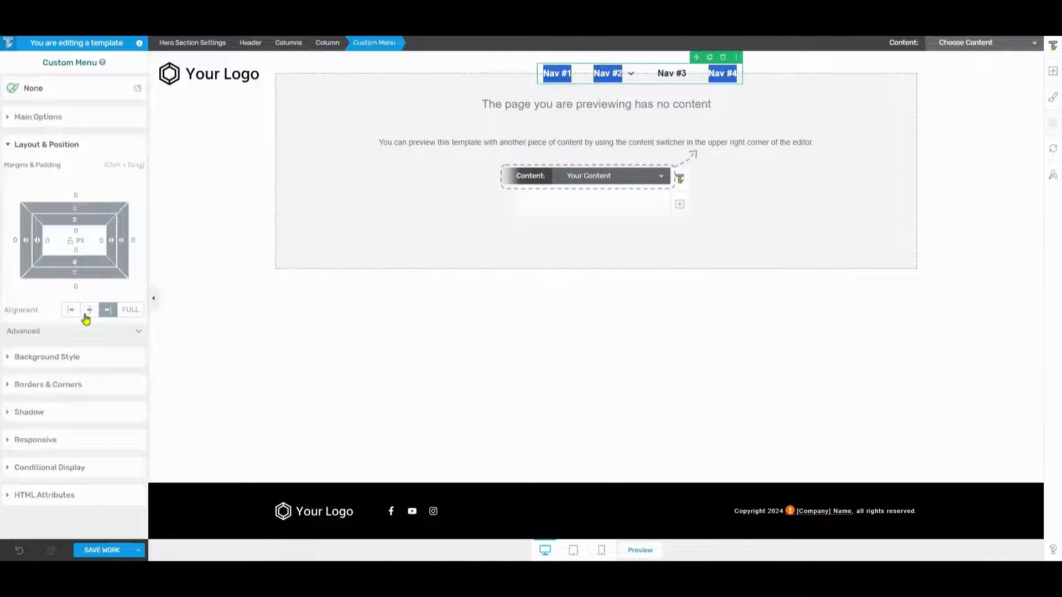
click(90, 310)
click(679, 97)
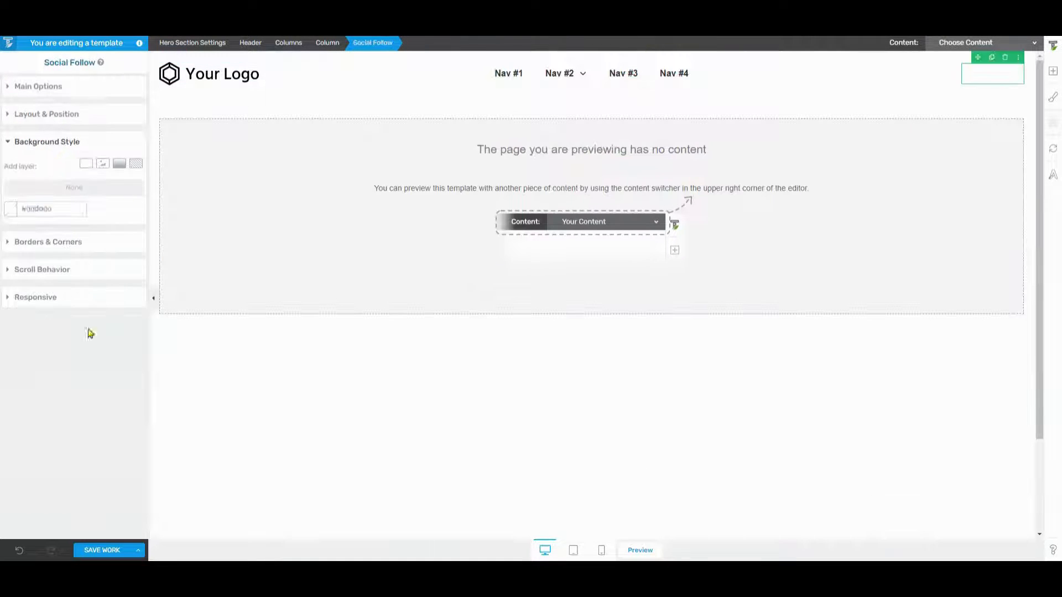
Change the color of the header's social follow icons to black
click(60, 88)
click(134, 154)
click(61, 386)
click(94, 429)
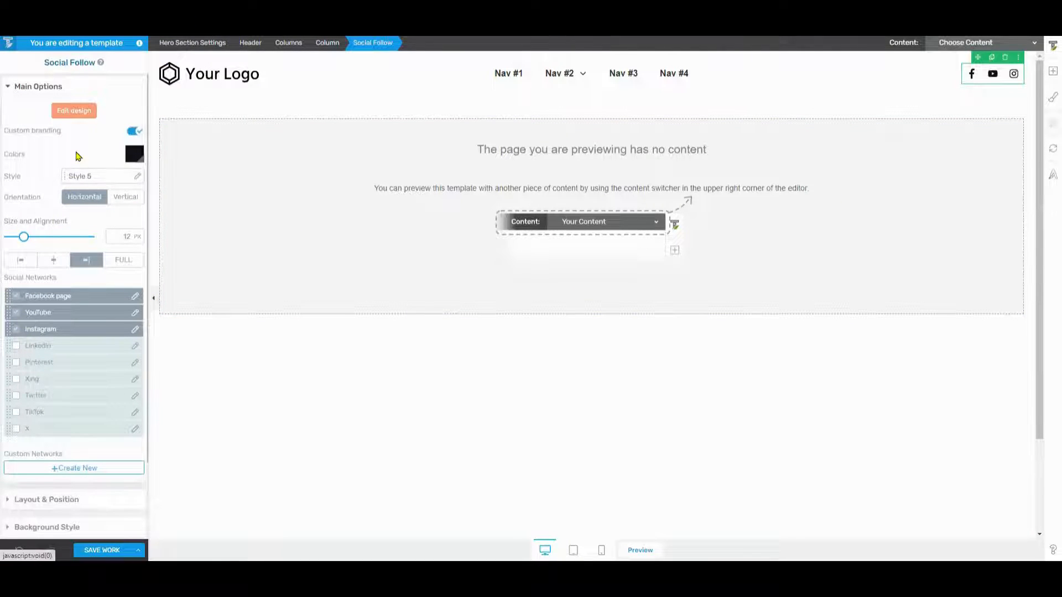
Rename the first navigation menu item as Vehicles
click(516, 76)
triple_click(516, 76)
key(BackSpace)
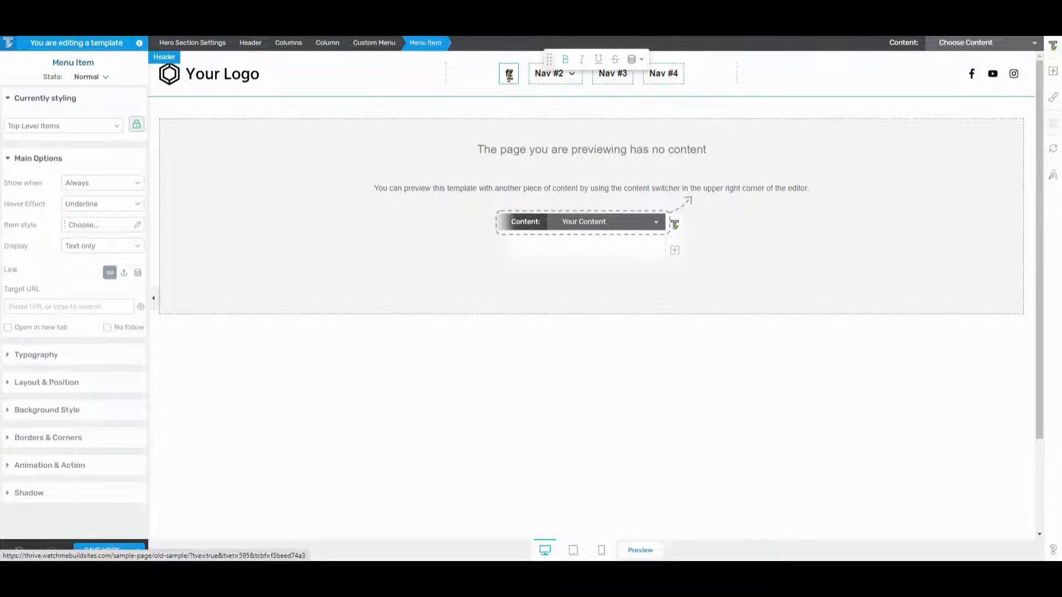
text(Vehicels)
key(BackSpace)
key(BackSpace)
key(BackSpace)
text(e.s)
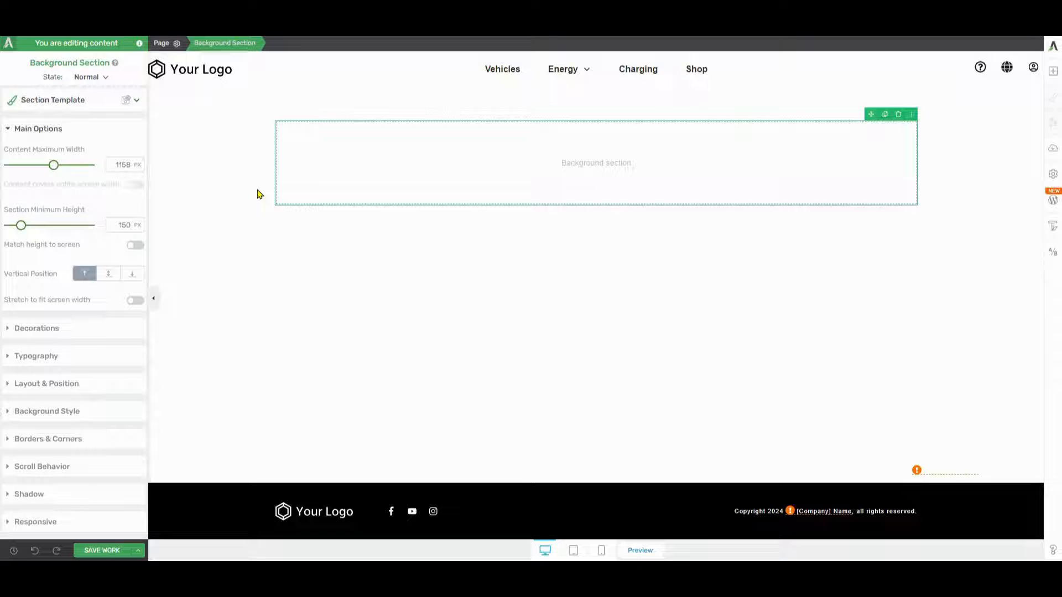
Stretch the background section to the screen width, match its height to the screen, and let its content cover the entire width
click(135, 301)
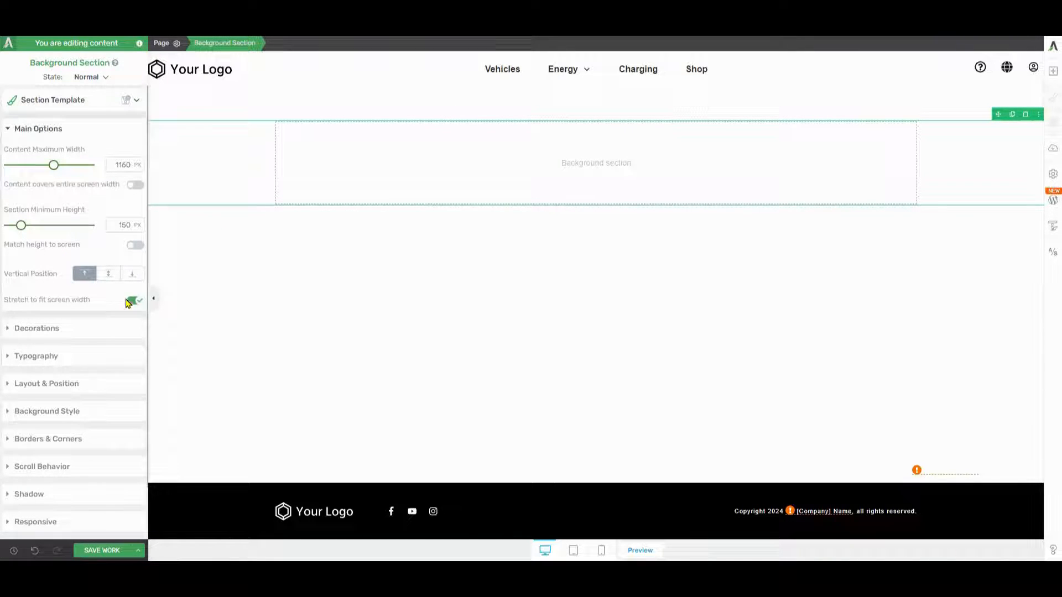
click(135, 245)
click(134, 186)
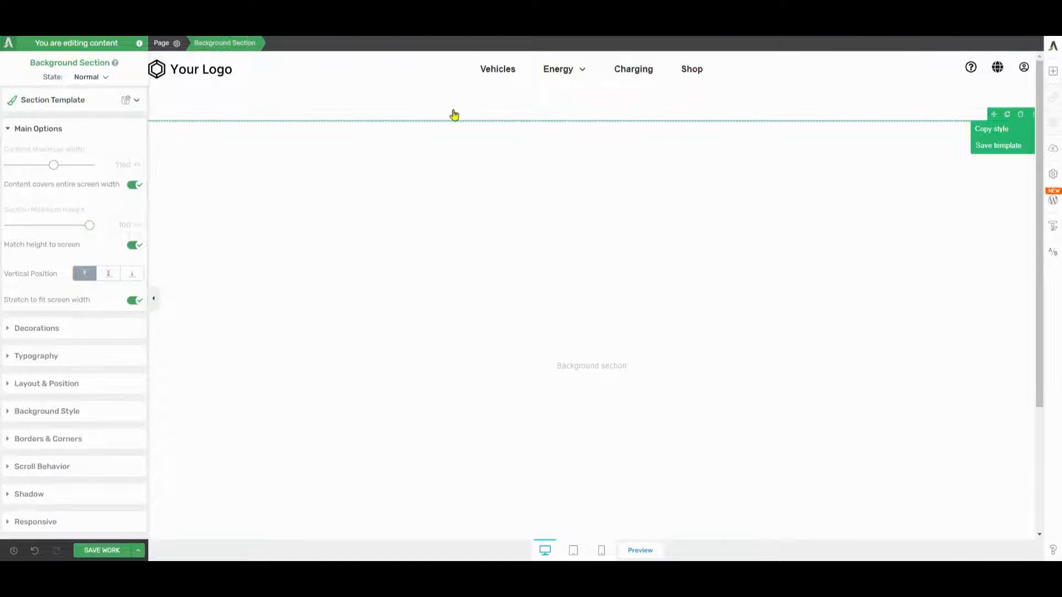
Apply the 2020-tesla image from the media library as the section's background, displayed as Cover
click(339, 111)
click(302, 157)
click(86, 261)
click(173, 175)
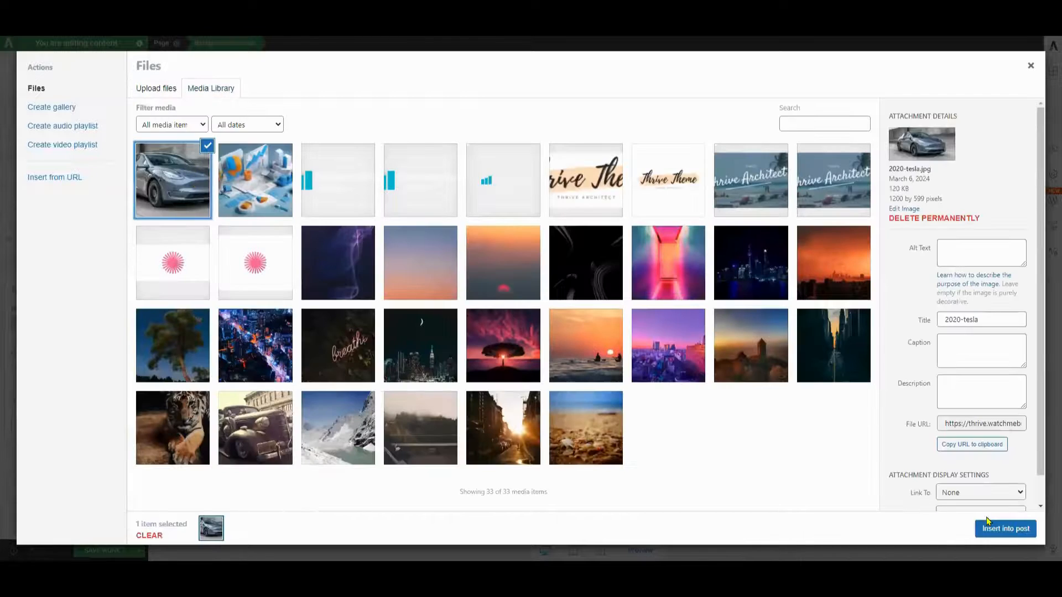
click(1003, 526)
mouse_move(691, 381)
mouse_down()
mouse_move(678, 380)
mouse_move(689, 379)
mouse_up()
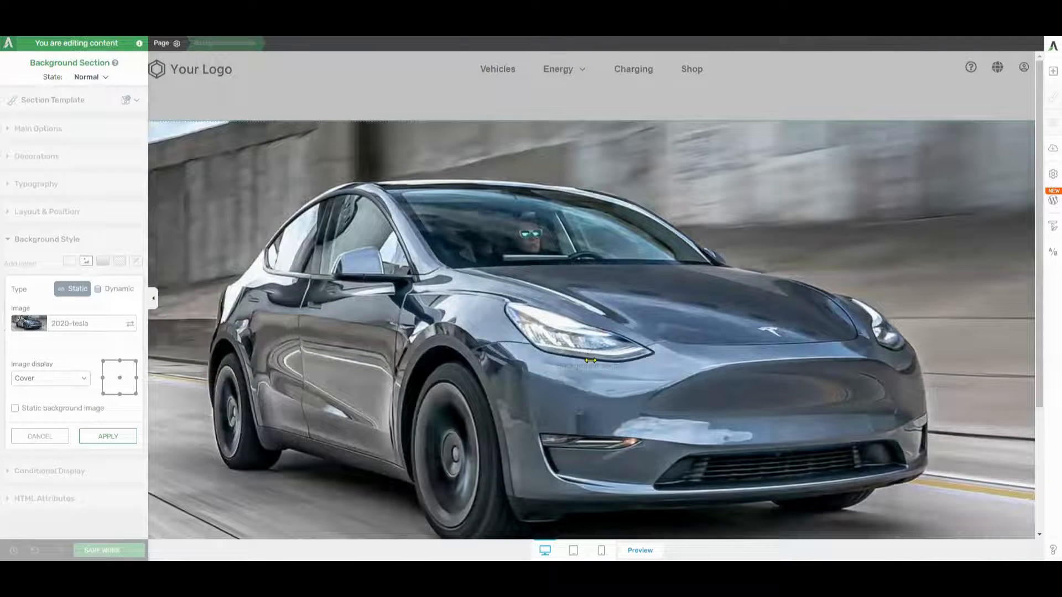
click(108, 436)
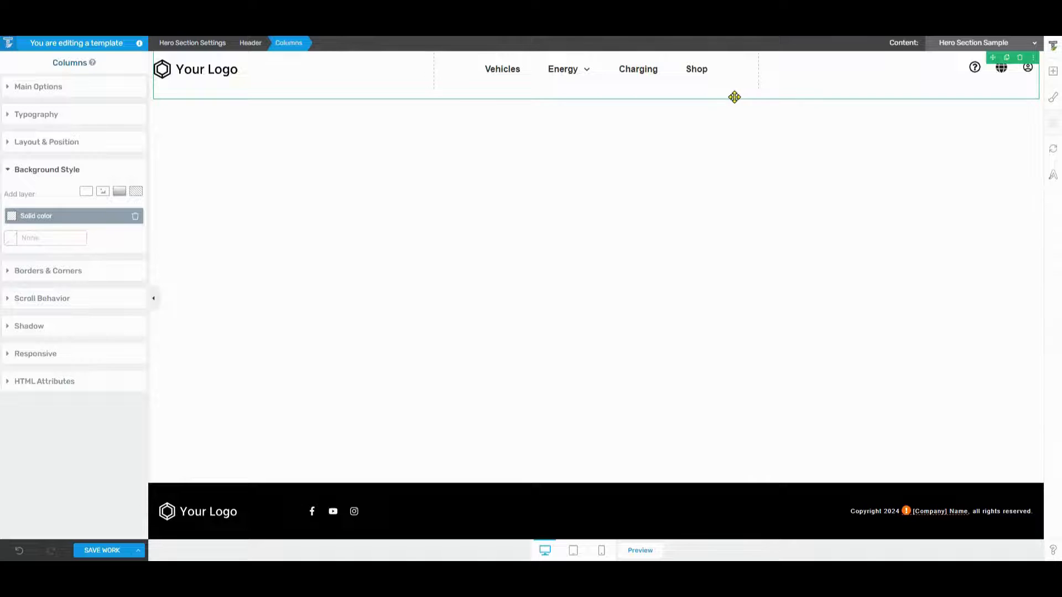
Try a solid color background layer on the header's columns and delete it
click(417, 97)
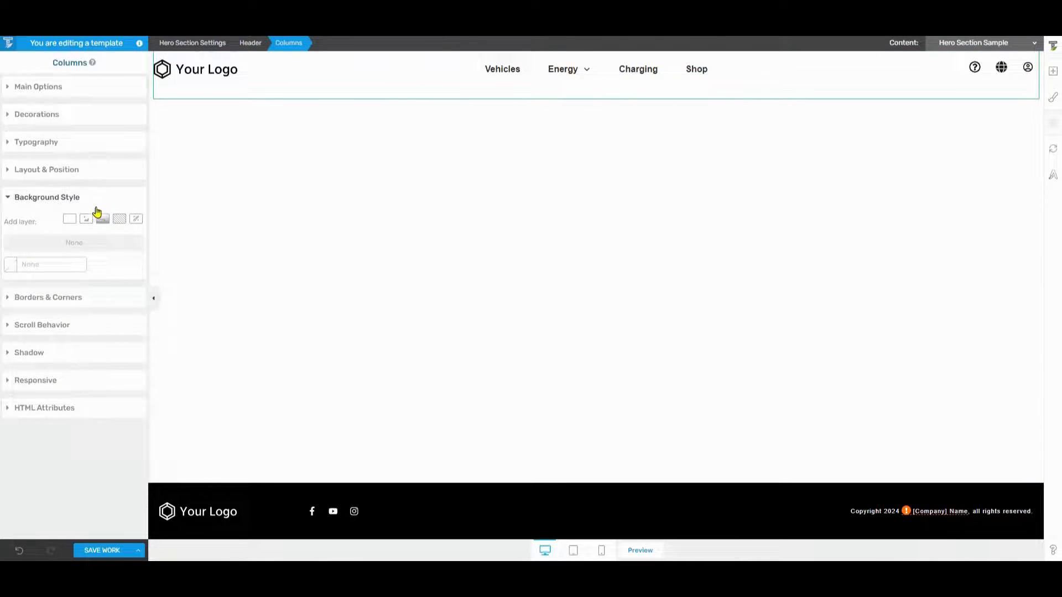
click(69, 218)
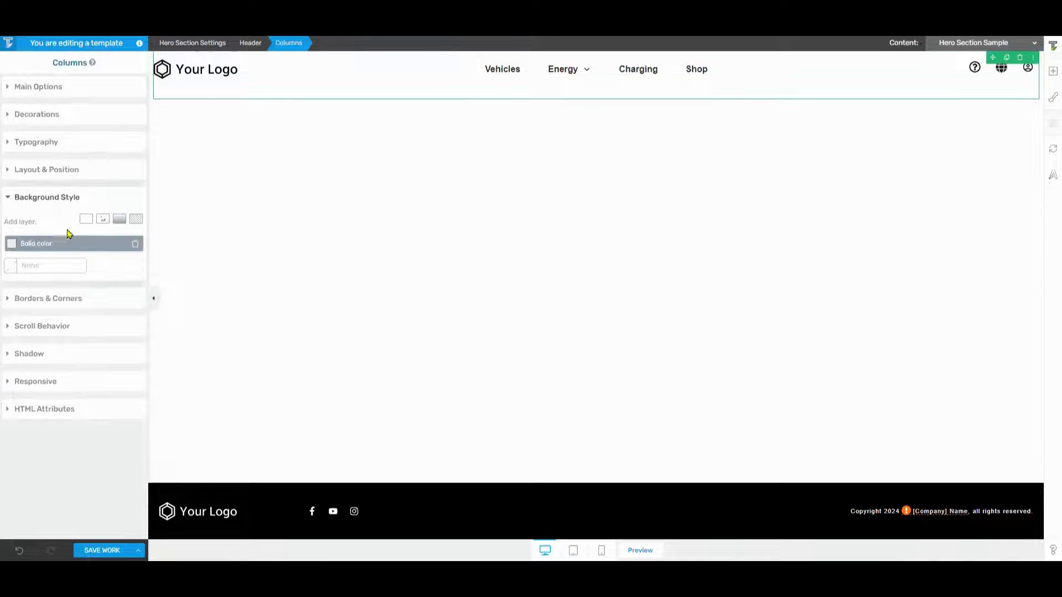
click(134, 245)
click(513, 197)
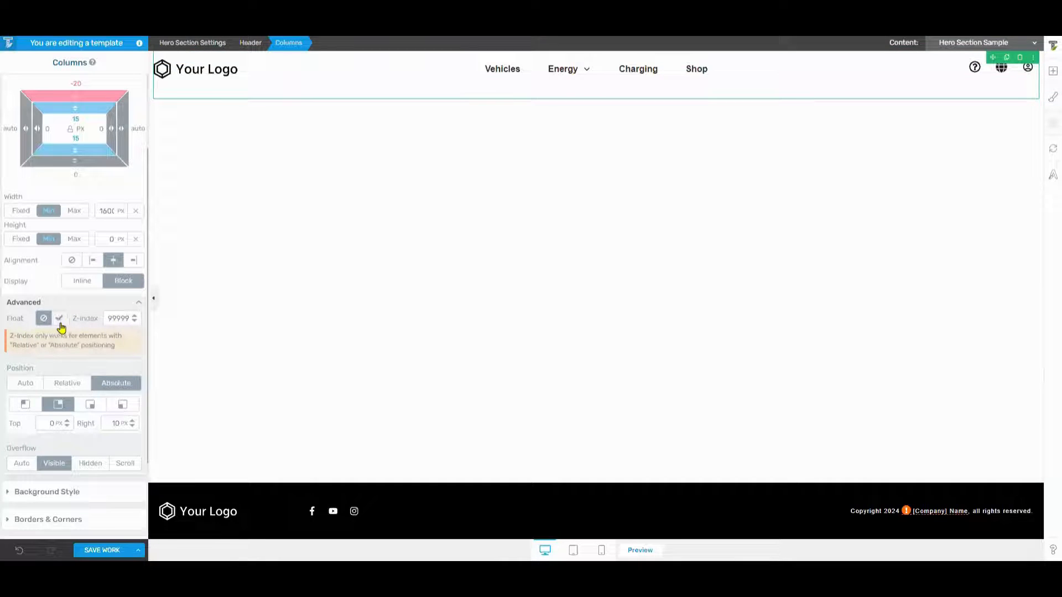
Check the Z-index setting of the header's columns and save the hero section page
click(118, 320)
click(118, 330)
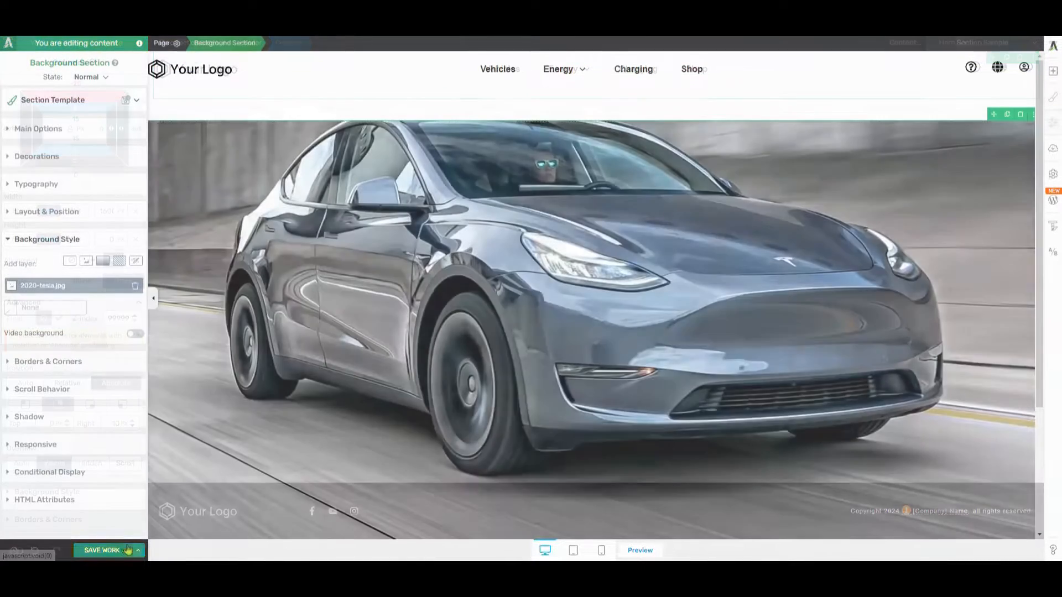
click(128, 551)
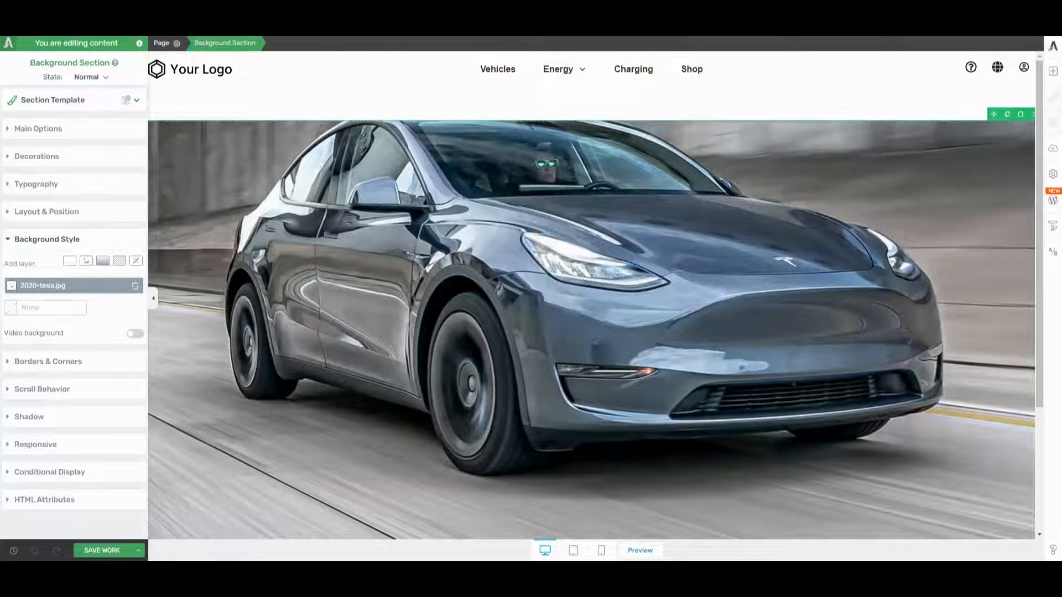
click(52, 37)
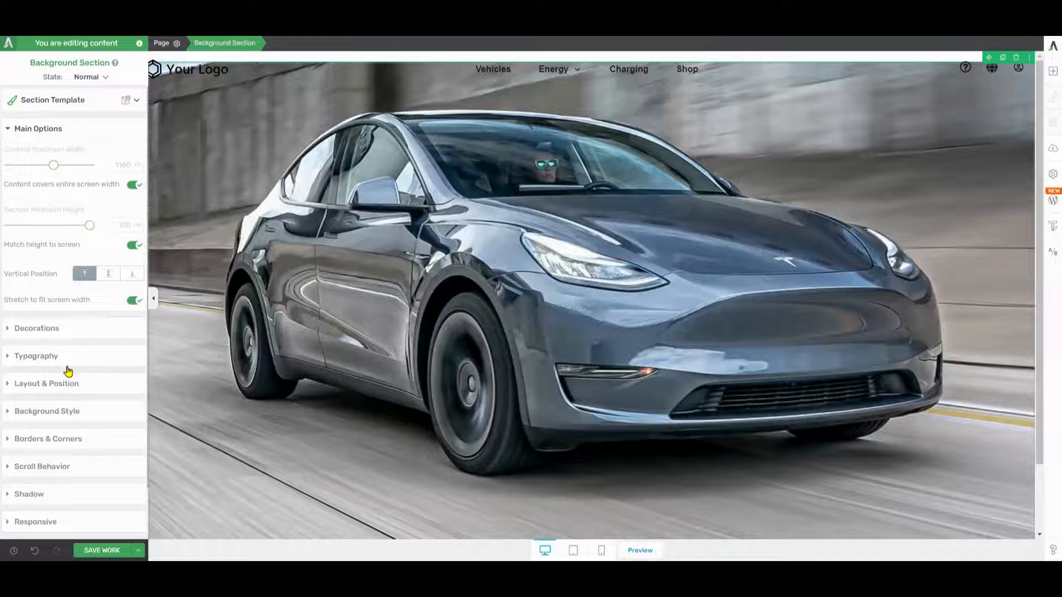
Set the background section's padding to 0 on all sides and its top margin to -24 px
click(65, 378)
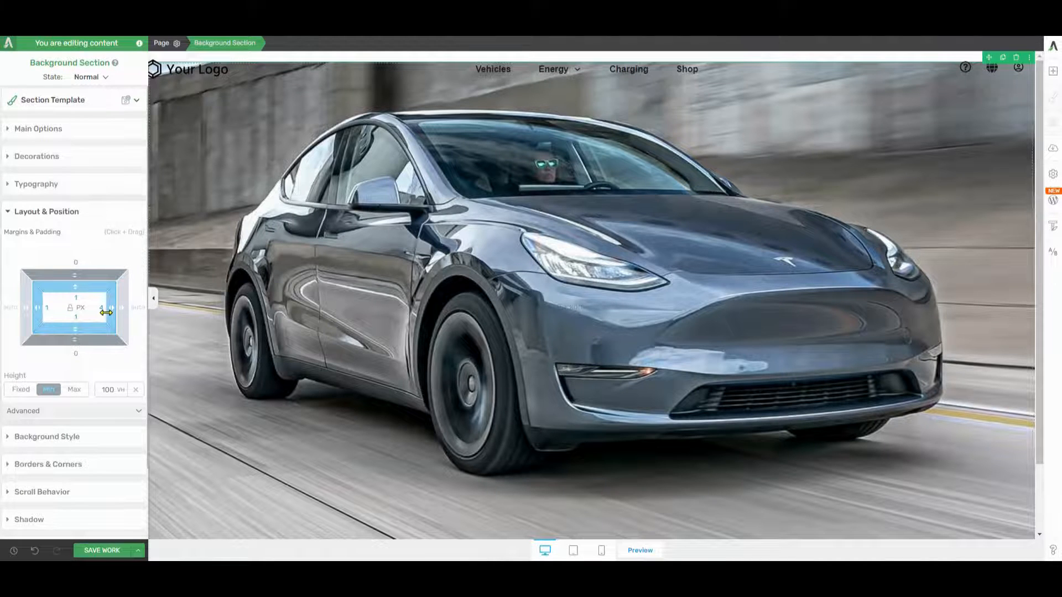
drag(105, 312, 60, 319)
text(00)
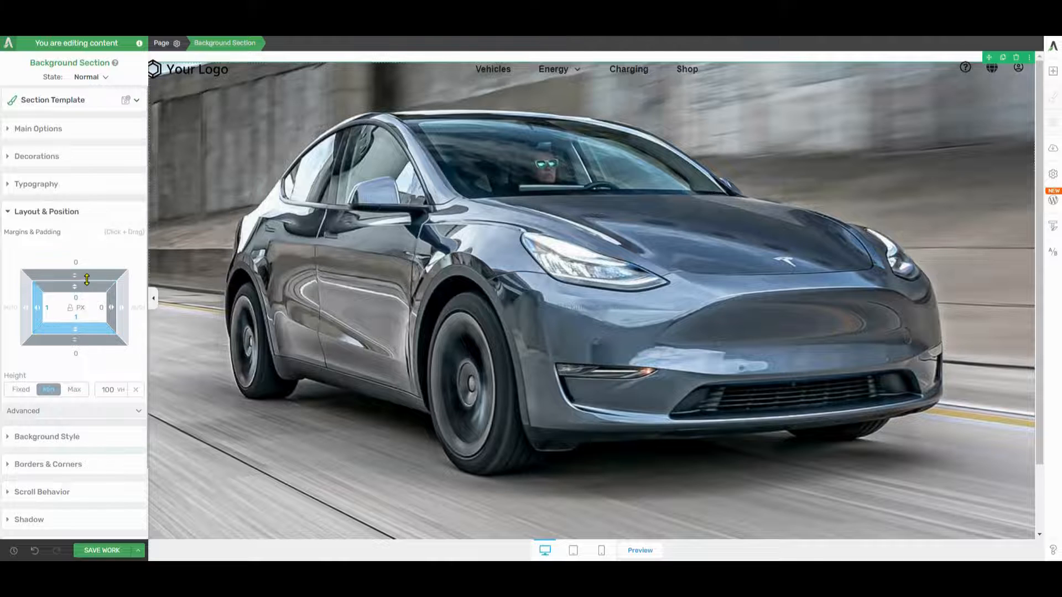
text(00)
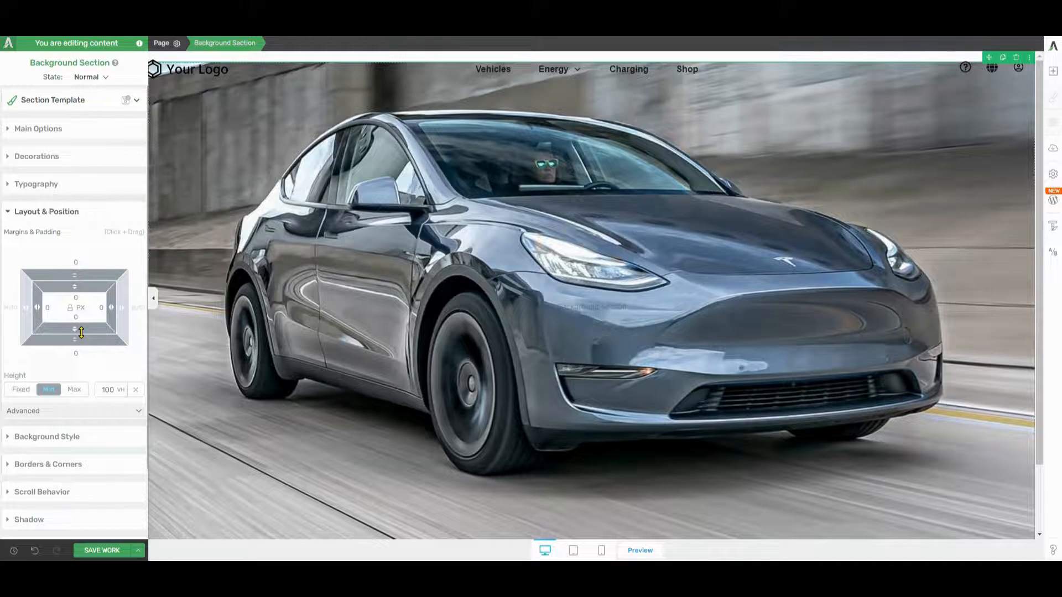
drag(79, 274, 74, 302)
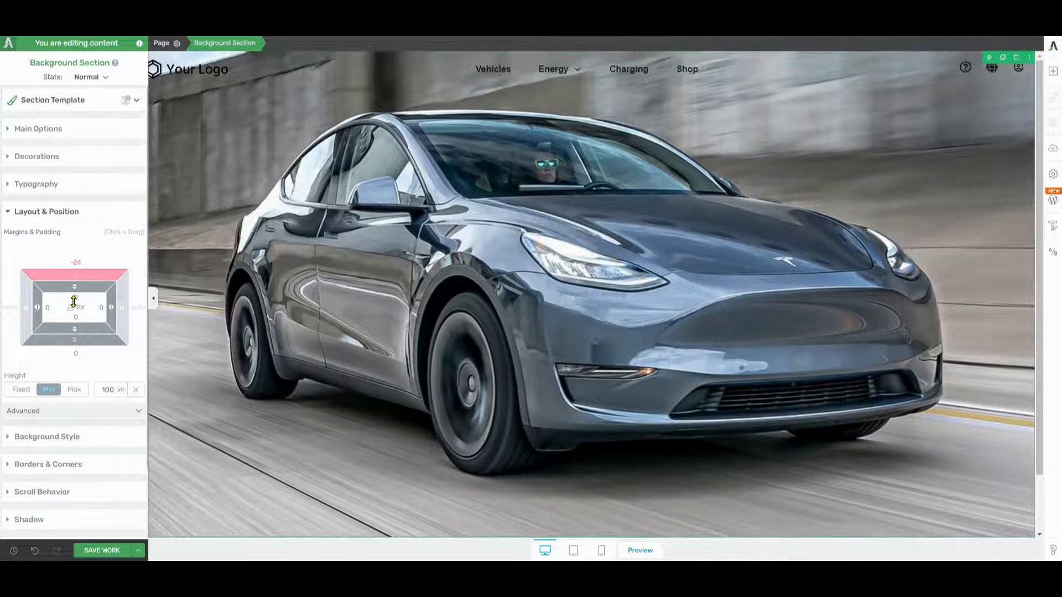
Add a text element inside the background section, center the element and its text, and set its top padding to 70 px
click(1053, 71)
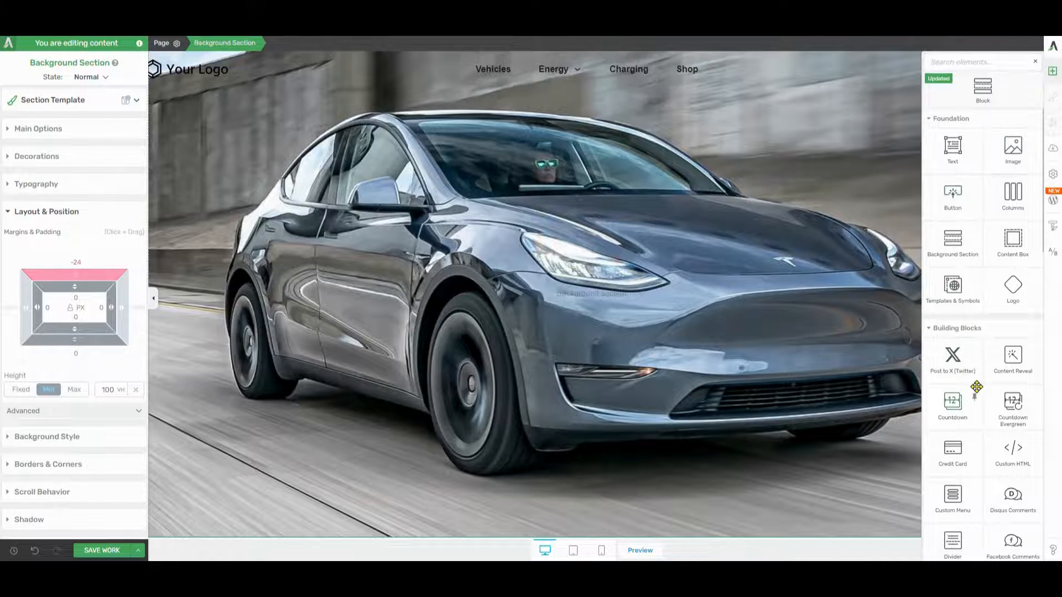
scroll(957, 470, down, 4)
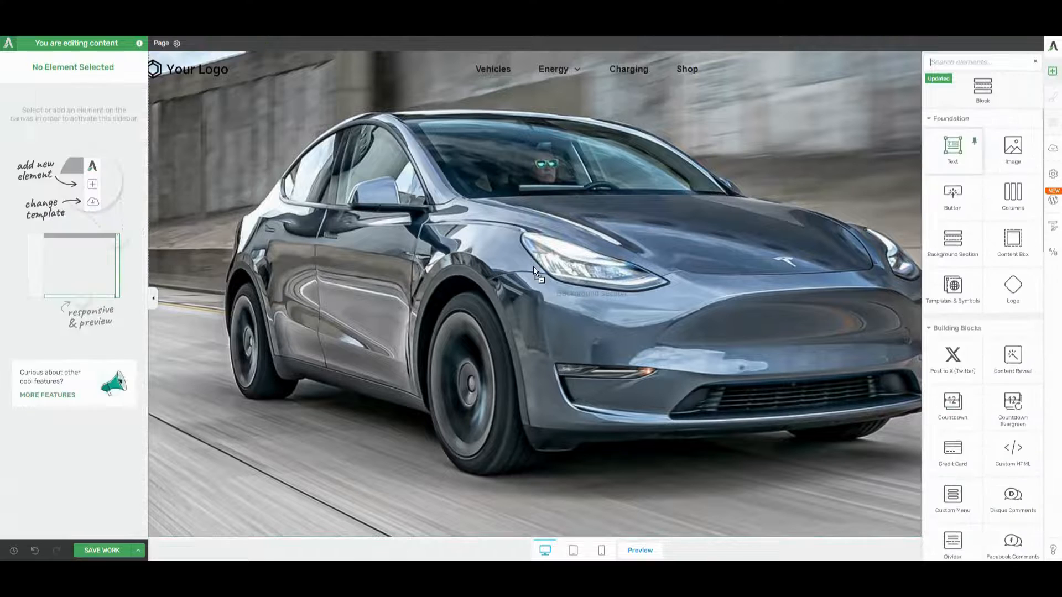
drag(533, 267, 532, 265)
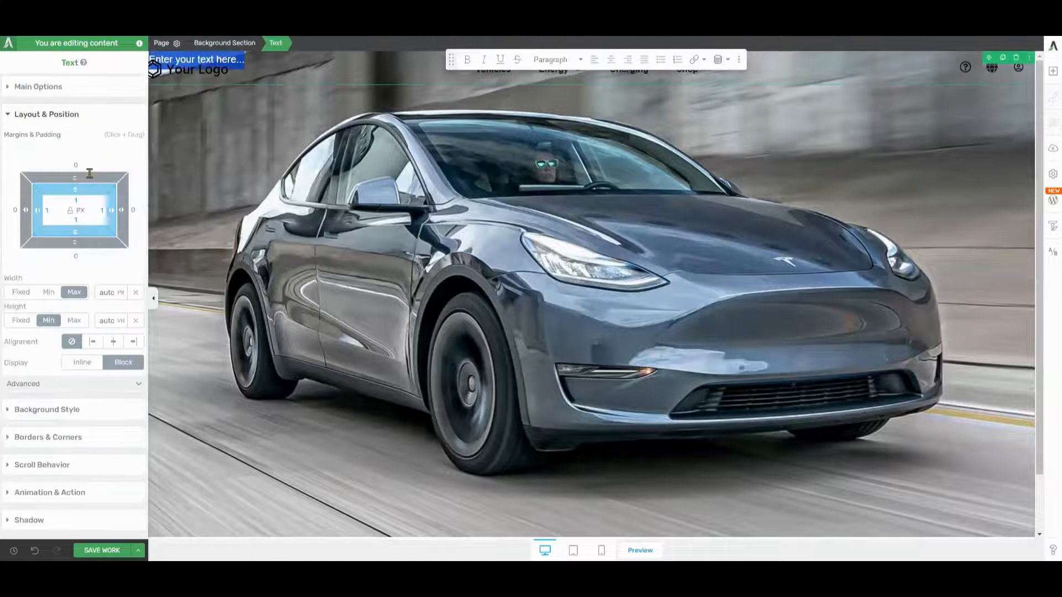
drag(76, 191, 66, 313)
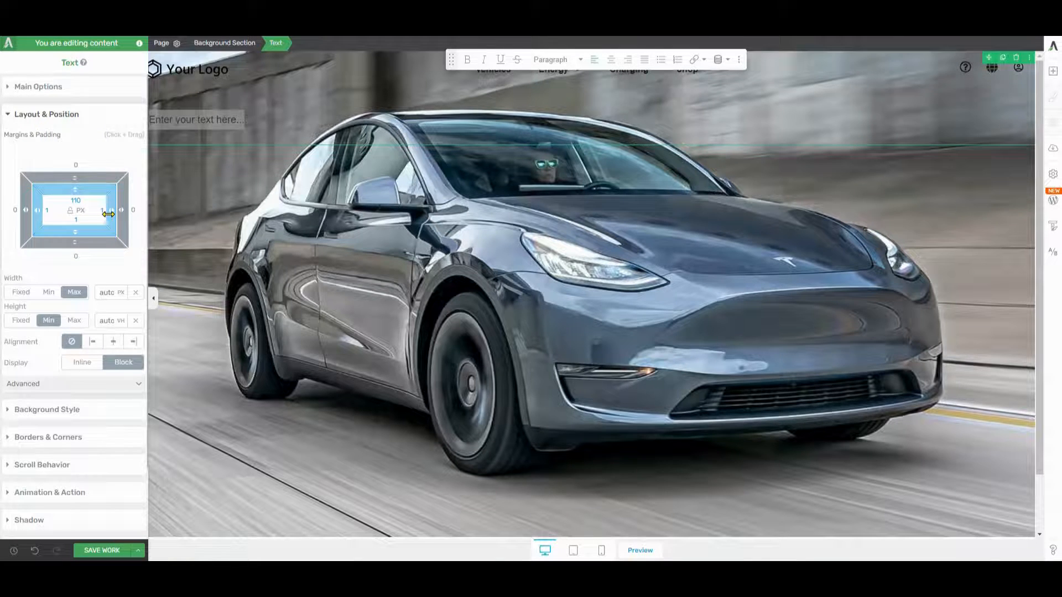
click(113, 341)
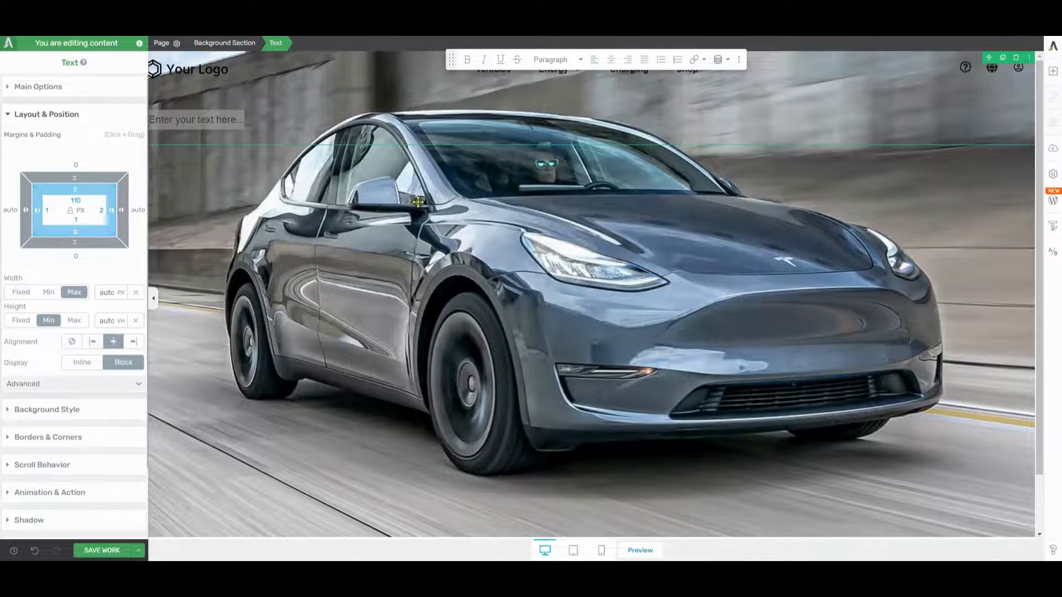
click(611, 59)
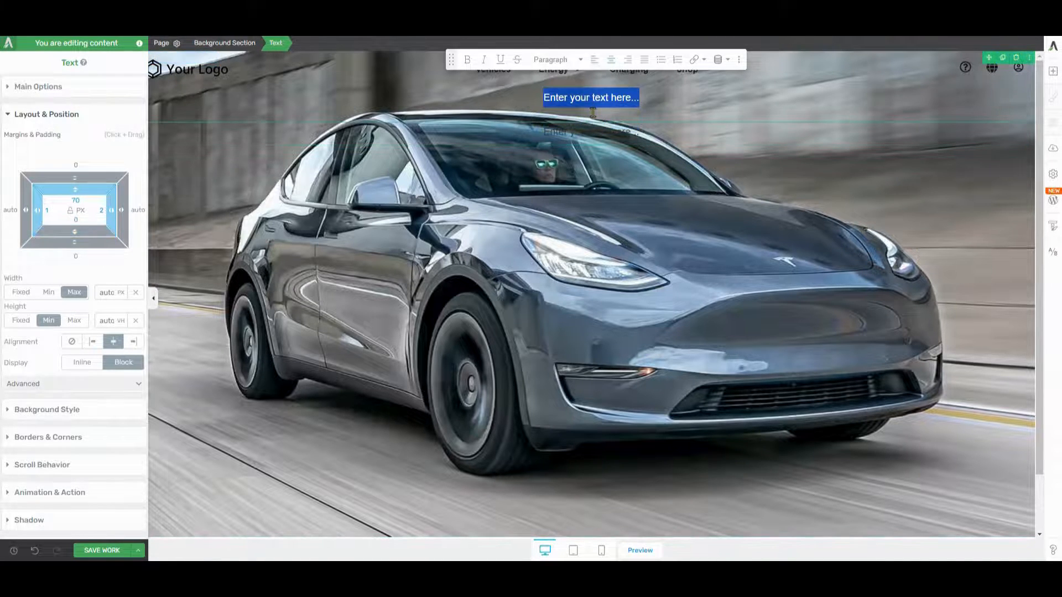
Replace the placeholder text with "Model Y" and format it as Heading 1
text(Model Y)
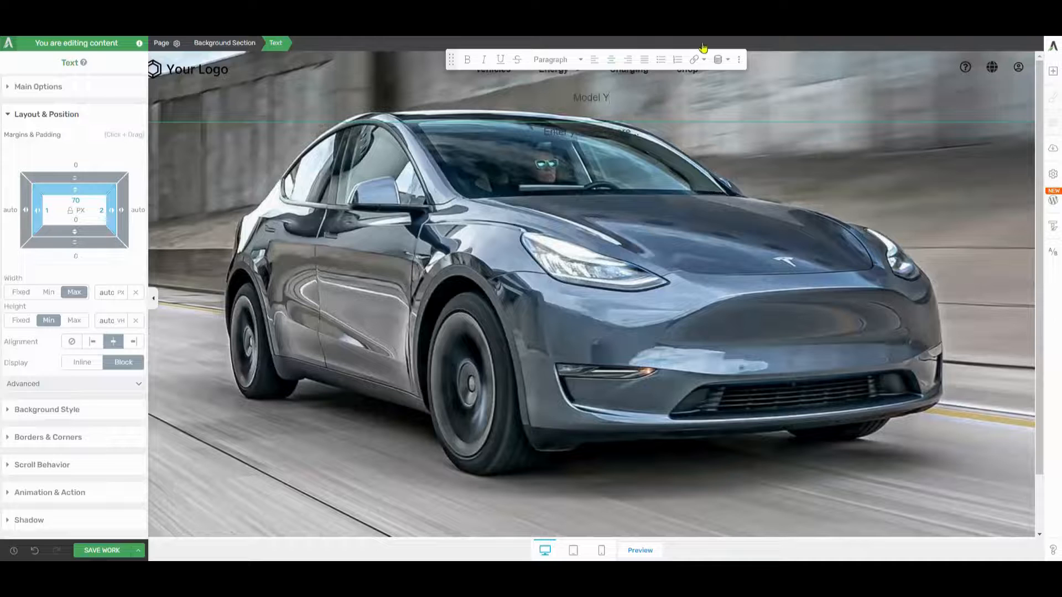
click(553, 60)
click(548, 129)
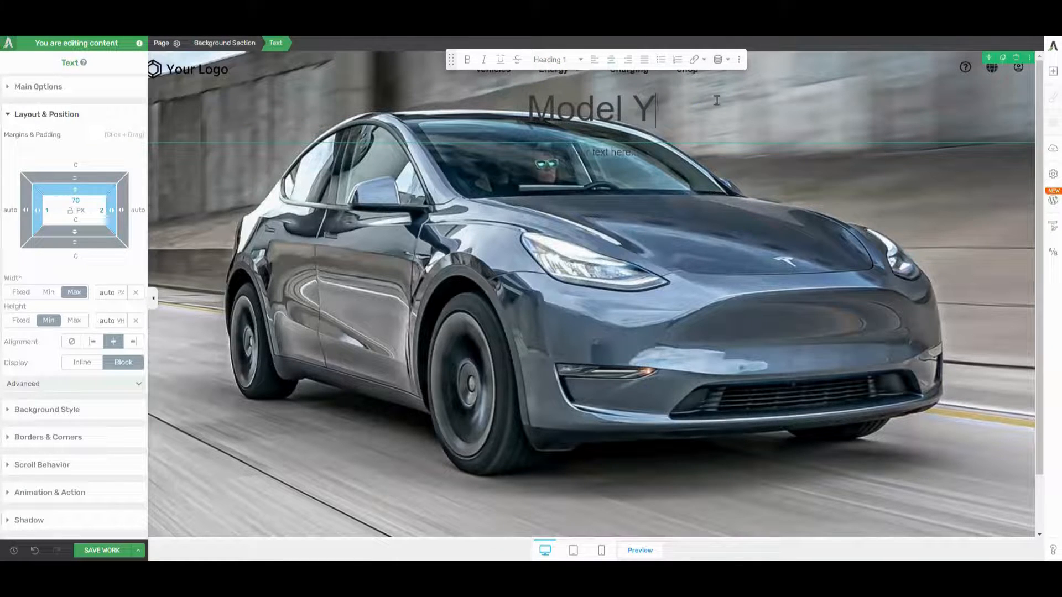
Color the Model Y heading white using the Main Accent theme color, and check its font settings
click(69, 410)
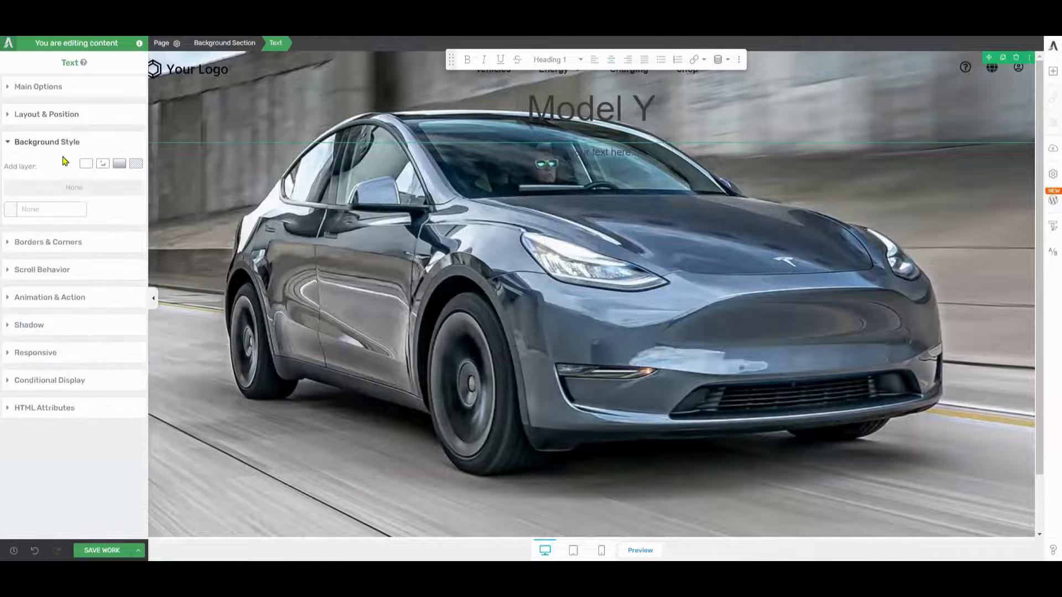
click(83, 87)
click(68, 132)
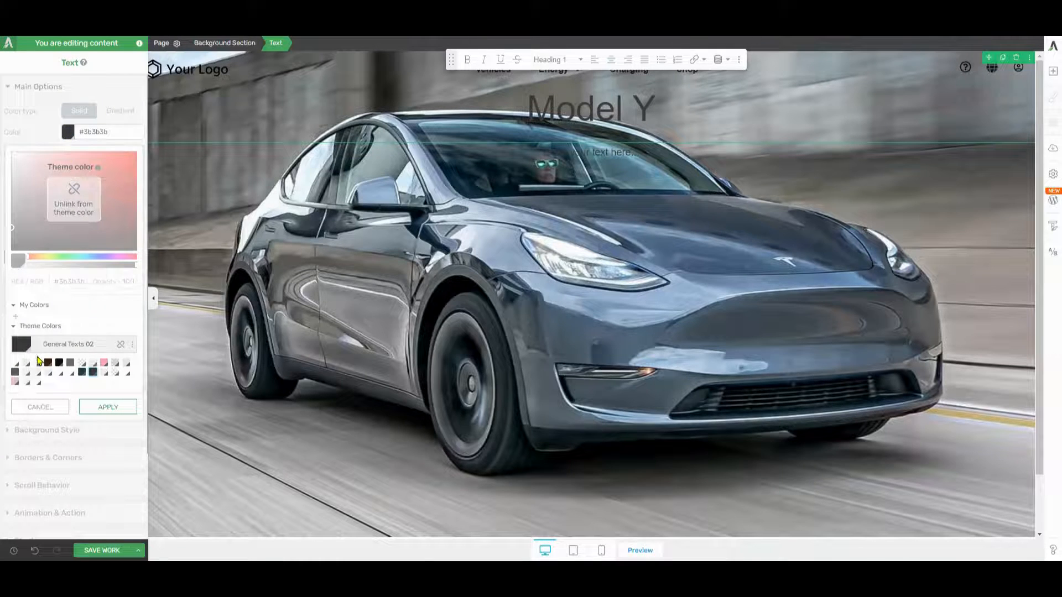
click(14, 363)
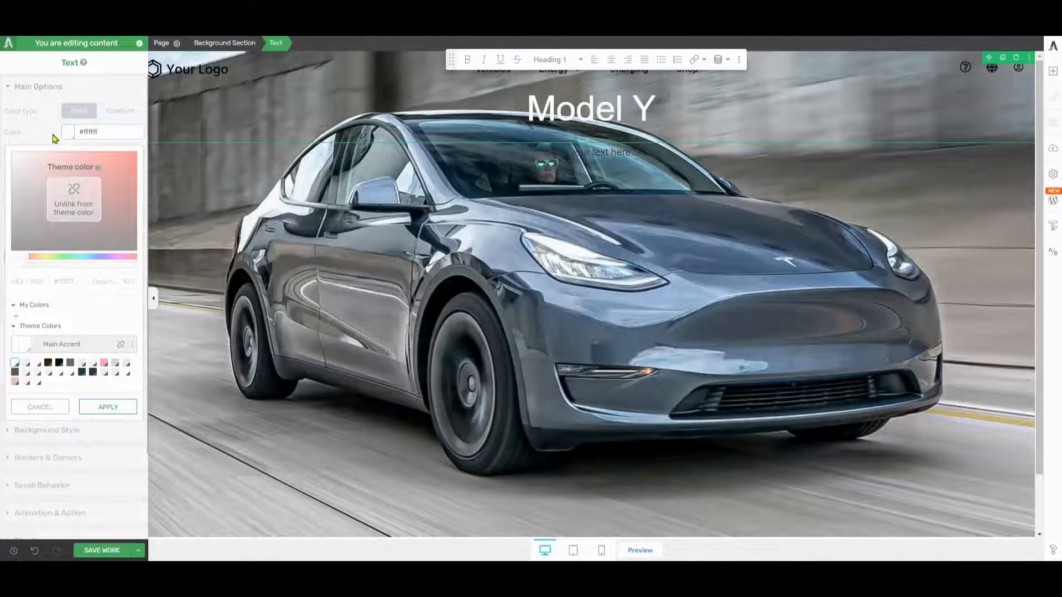
click(108, 407)
click(93, 155)
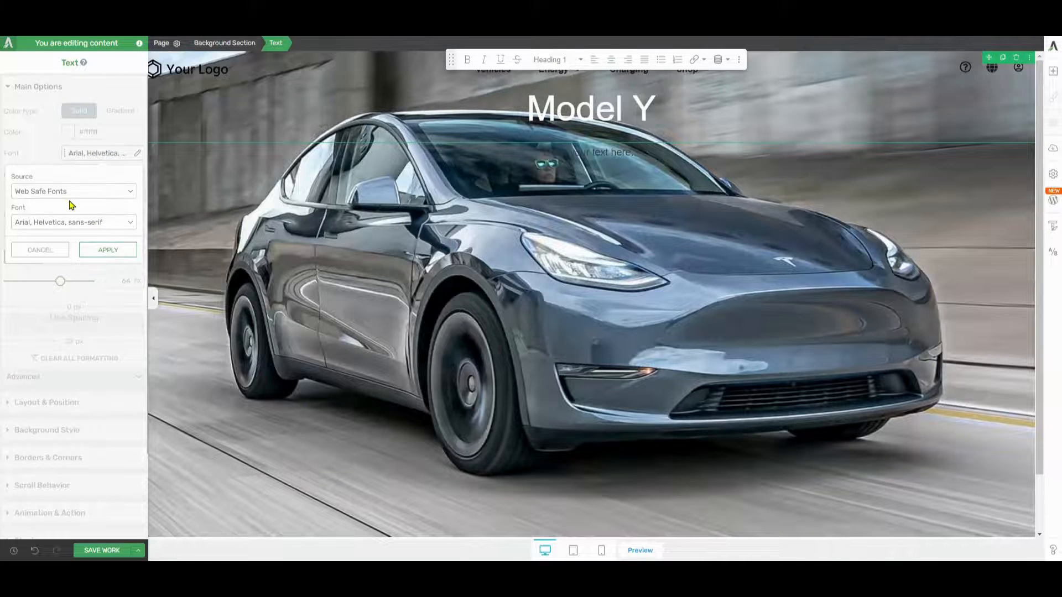
click(44, 250)
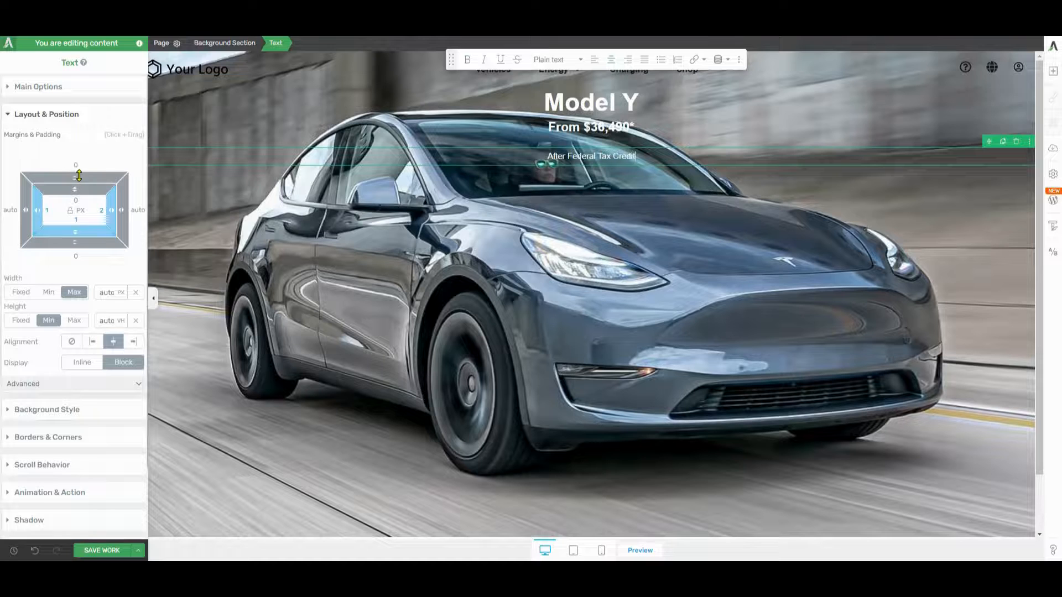
Set the top margin of the "After Federal Tax Credit" text to -24 px and select the price line above it
drag(76, 178, 77, 202)
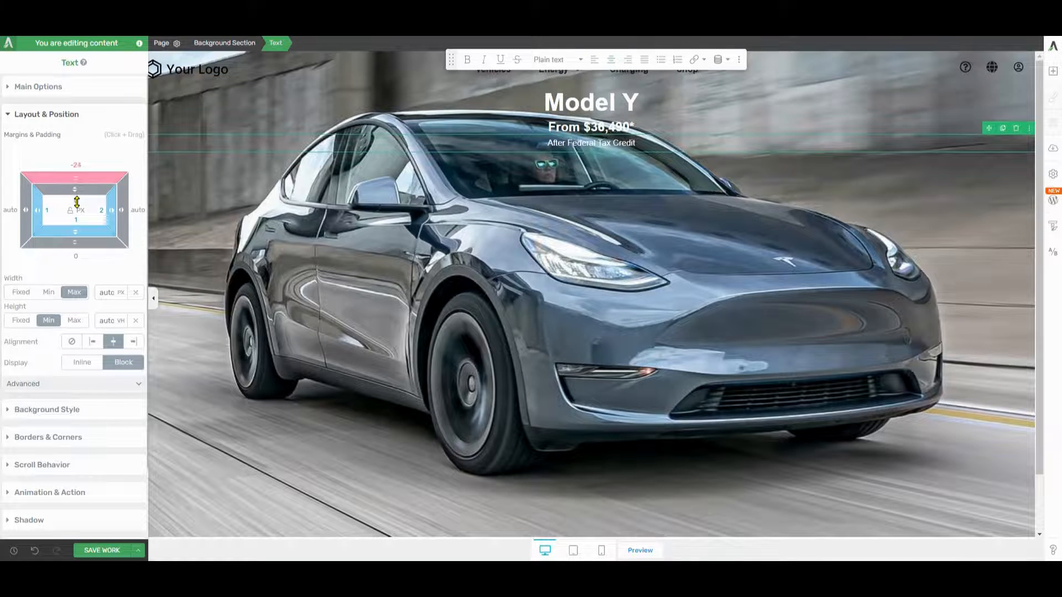
click(579, 127)
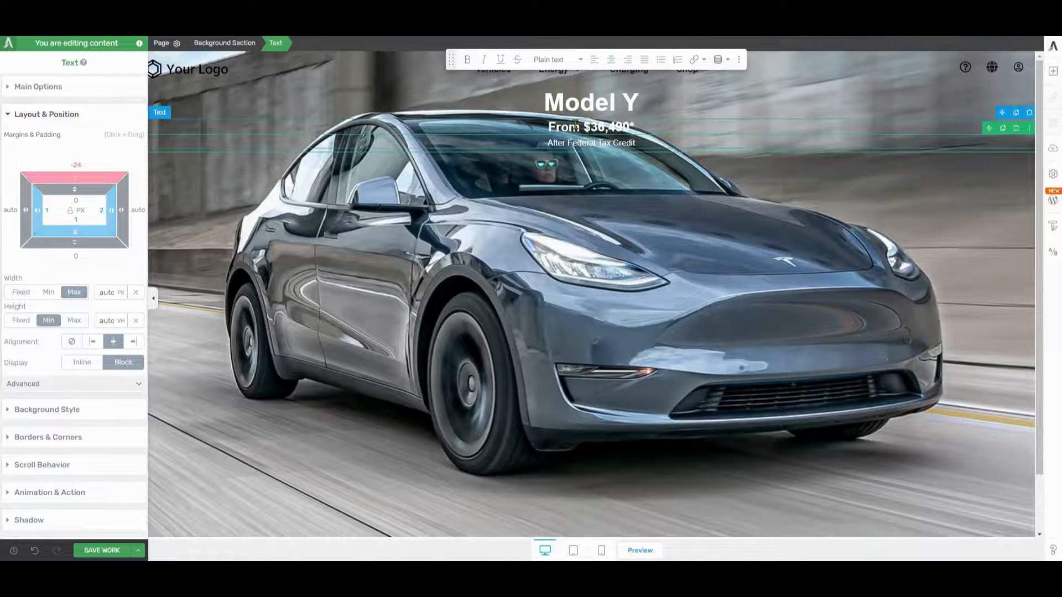
Insert a columns element with two equal halves below the hero text and set its top margin to 500 px
click(1050, 77)
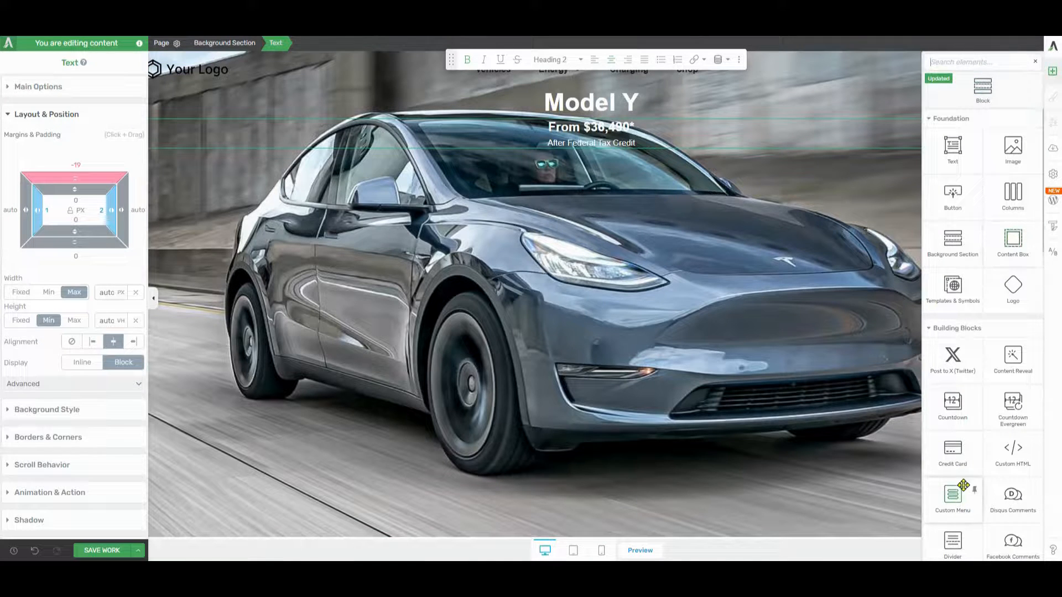
text(cl)
key(BackSpace)
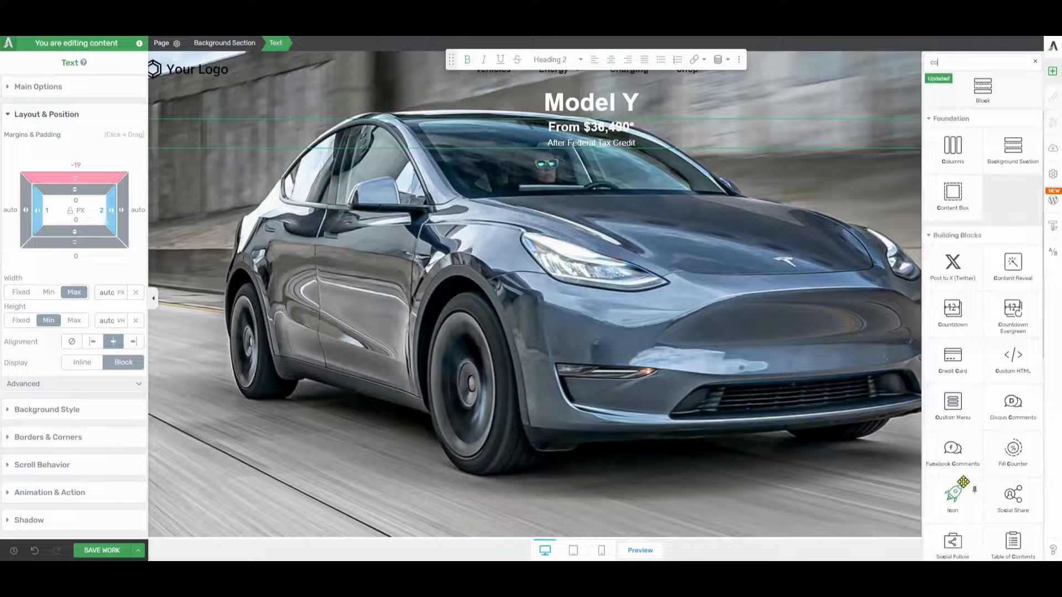
text(olumn)
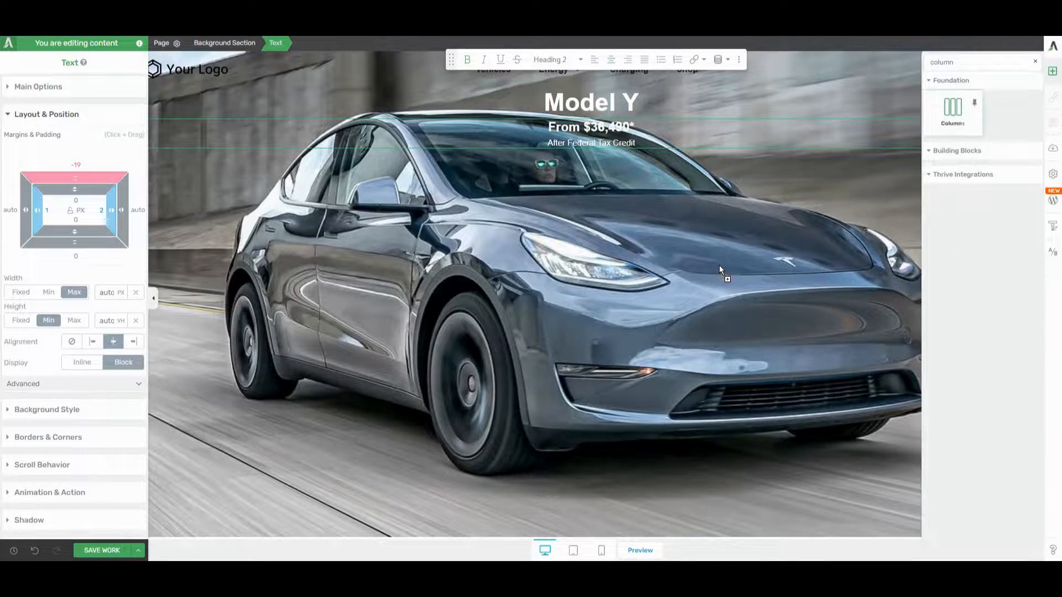
drag(607, 172, 605, 174)
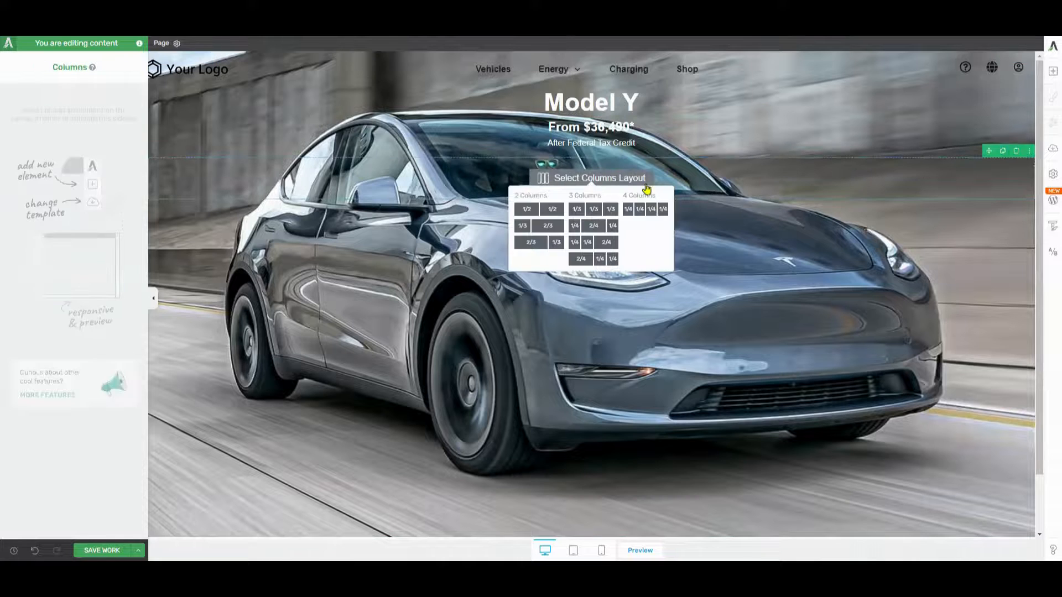
click(541, 213)
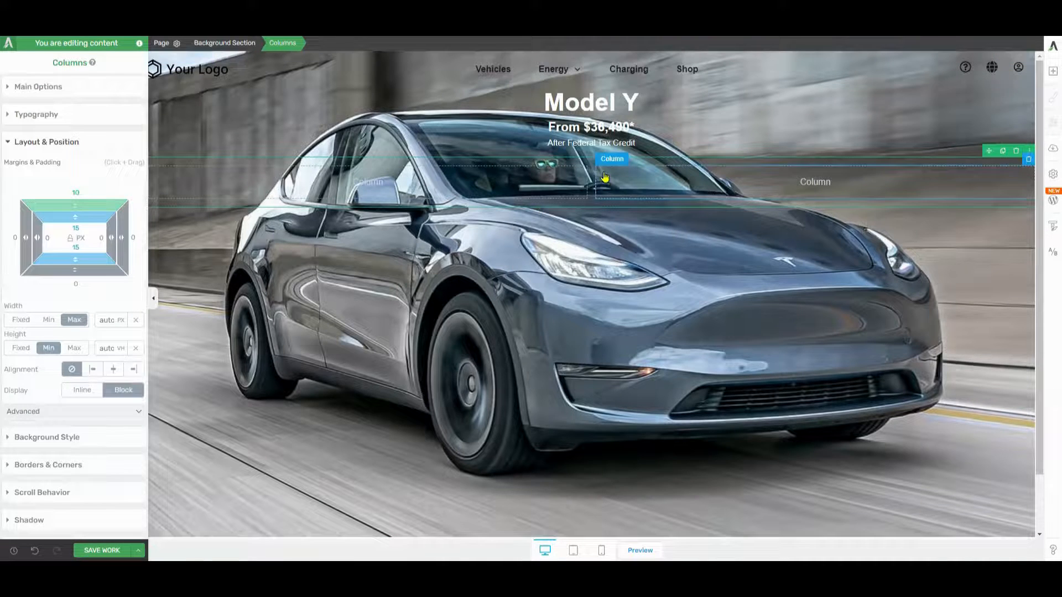
drag(77, 192, 1034, 77)
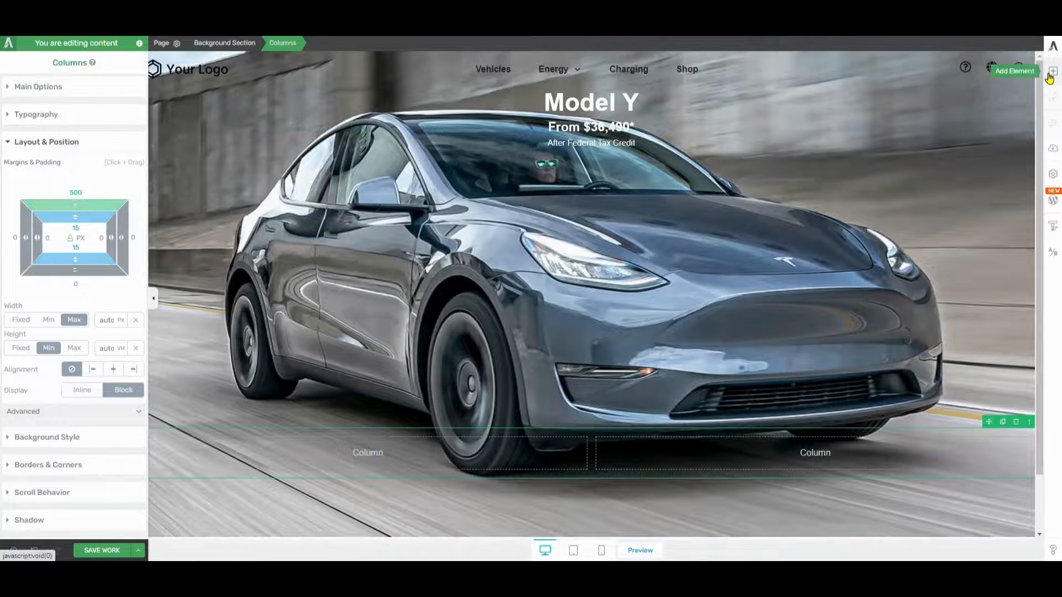
Add a button element to each of the two columns
click(1050, 76)
text(button)
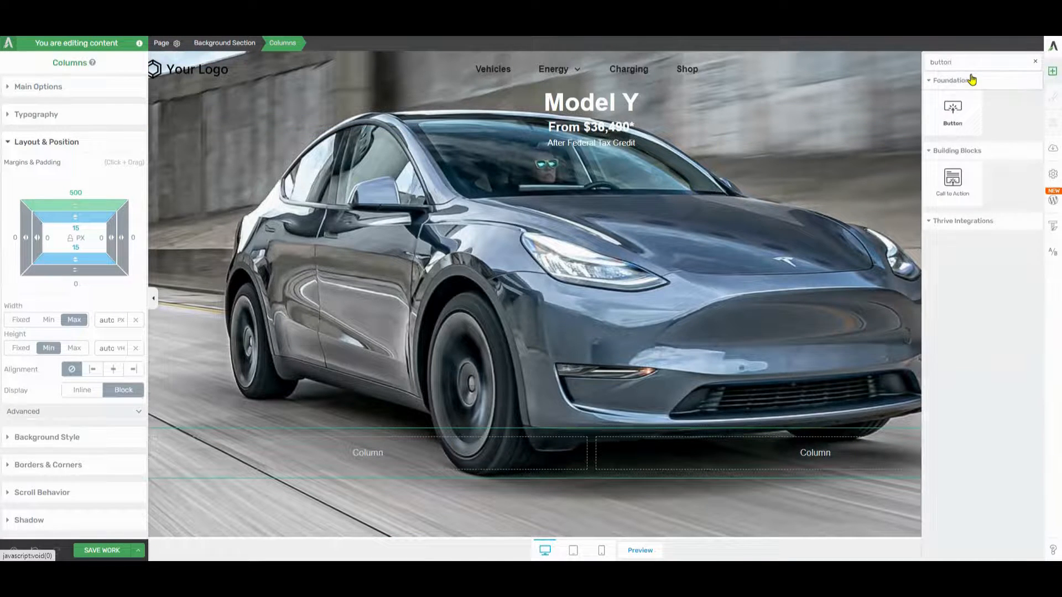
drag(952, 111, 454, 452)
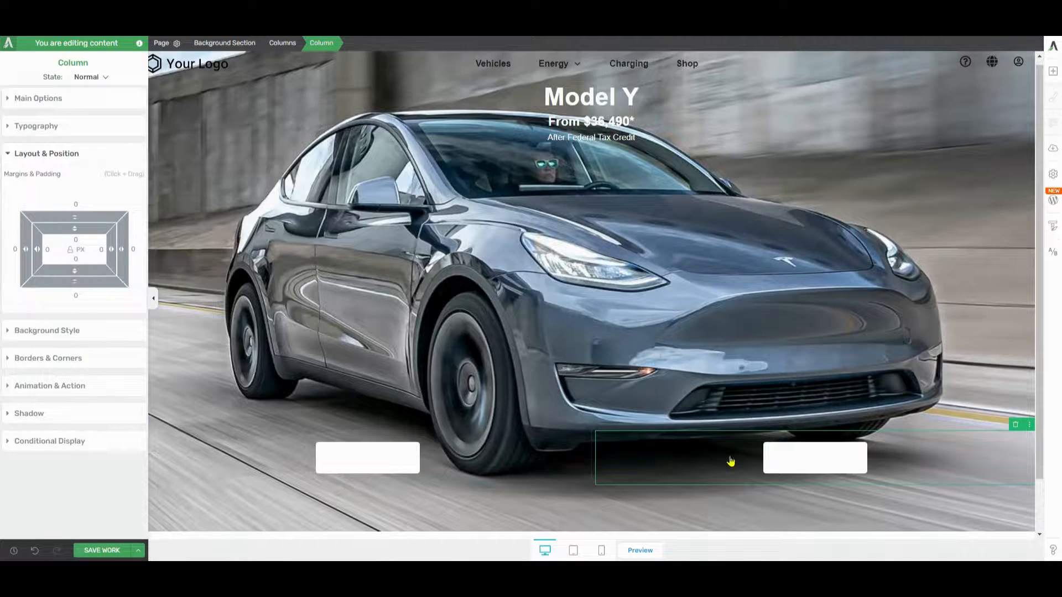
Align the second column's button left and the first column's button right so they sit side by side
click(768, 459)
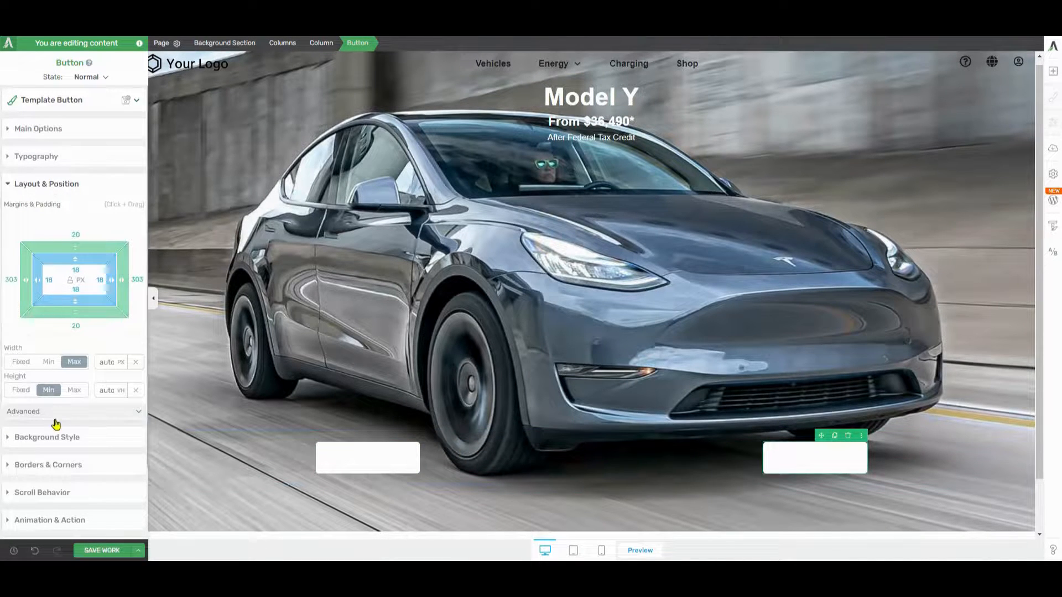
click(67, 159)
click(77, 137)
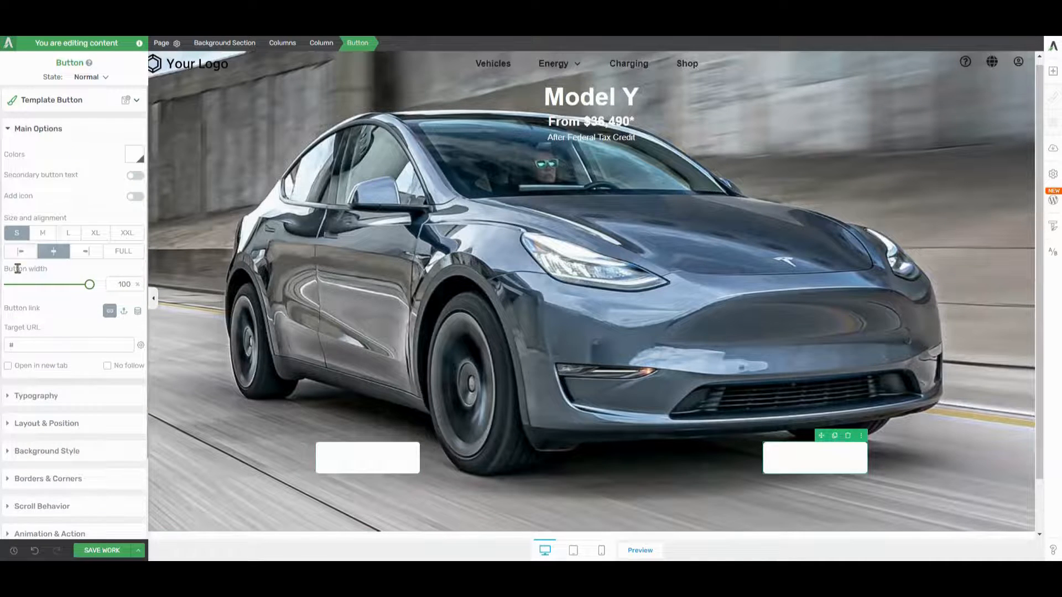
click(21, 252)
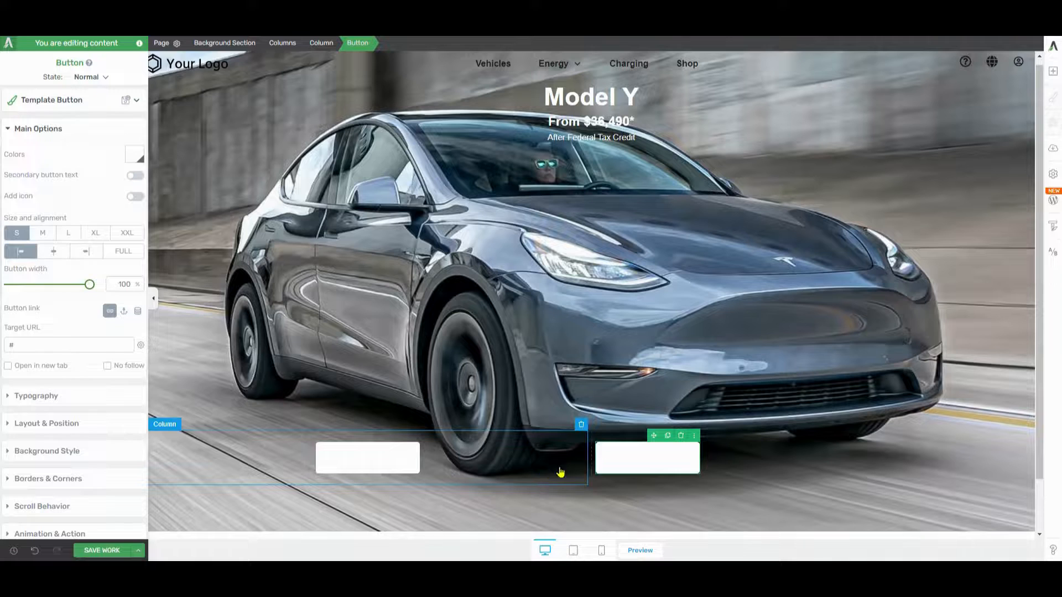
click(378, 449)
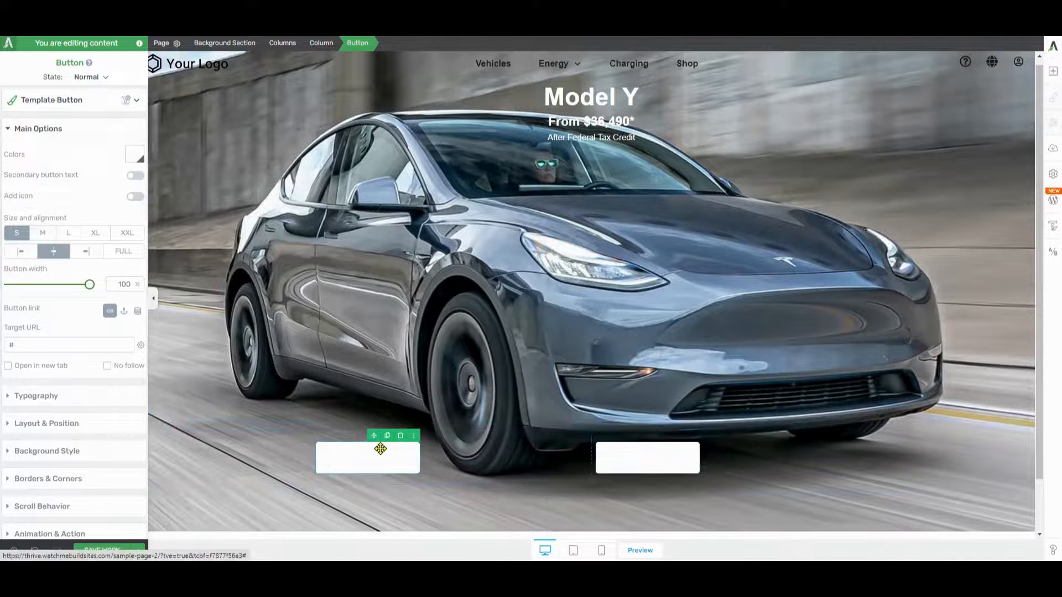
click(86, 253)
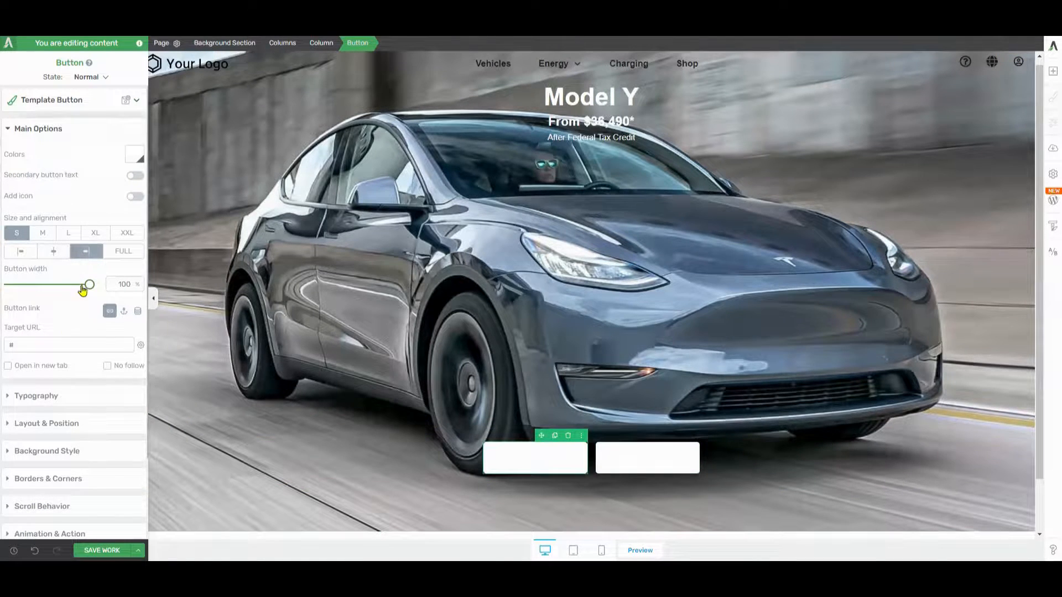
Set the first button's label color to black (#000000) and change its text to "Order now"
double_click(531, 458)
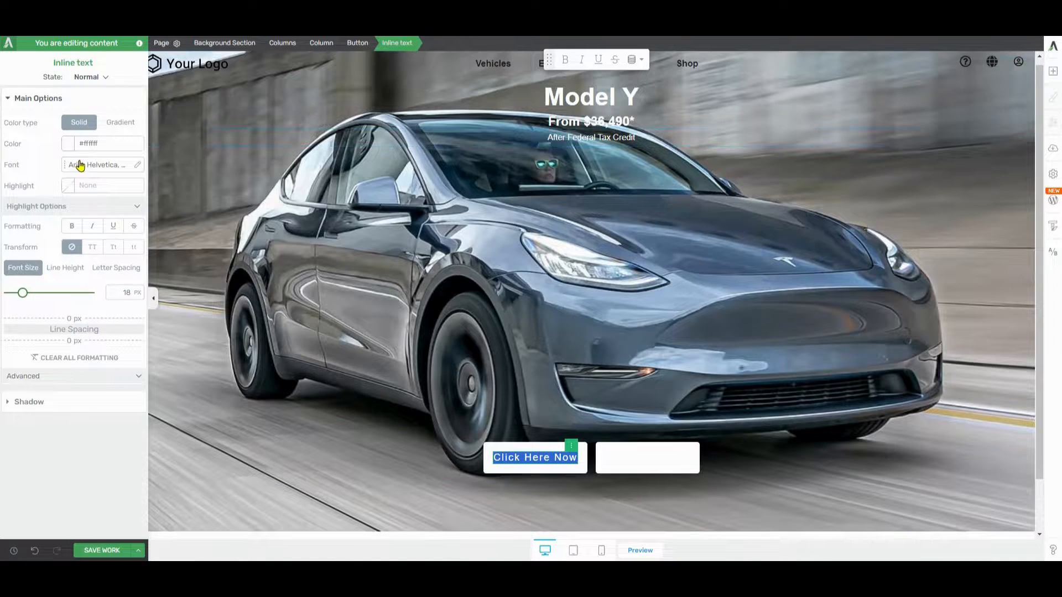
click(24, 99)
click(24, 101)
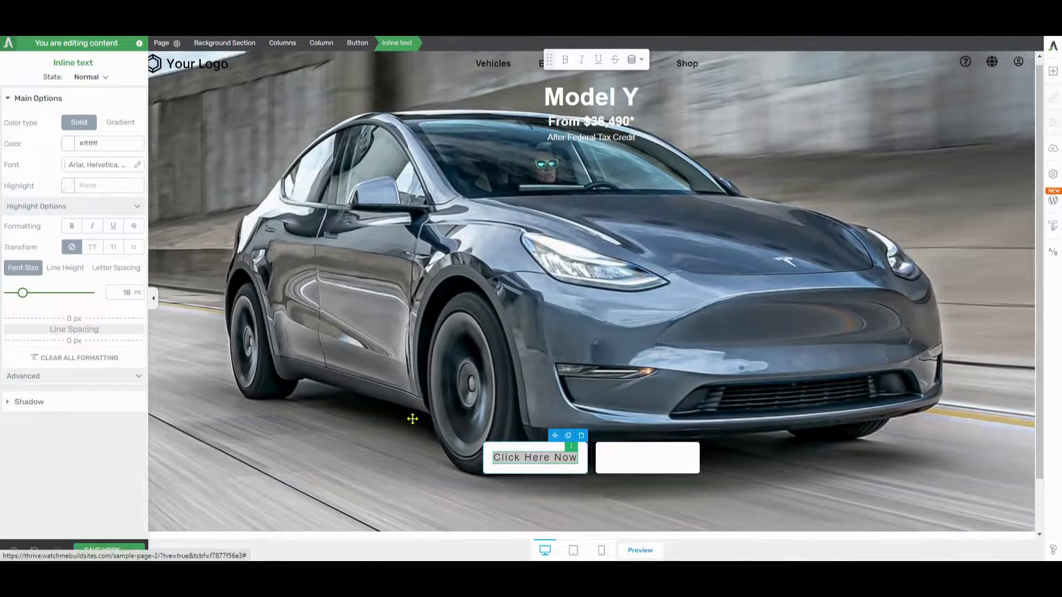
click(67, 143)
click(13, 261)
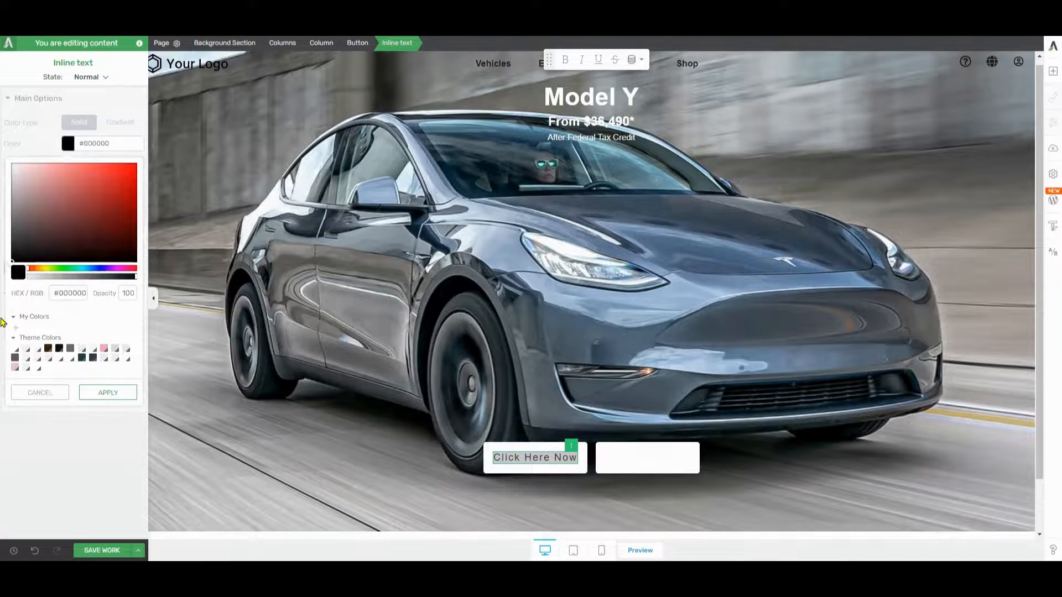
double_click(527, 457)
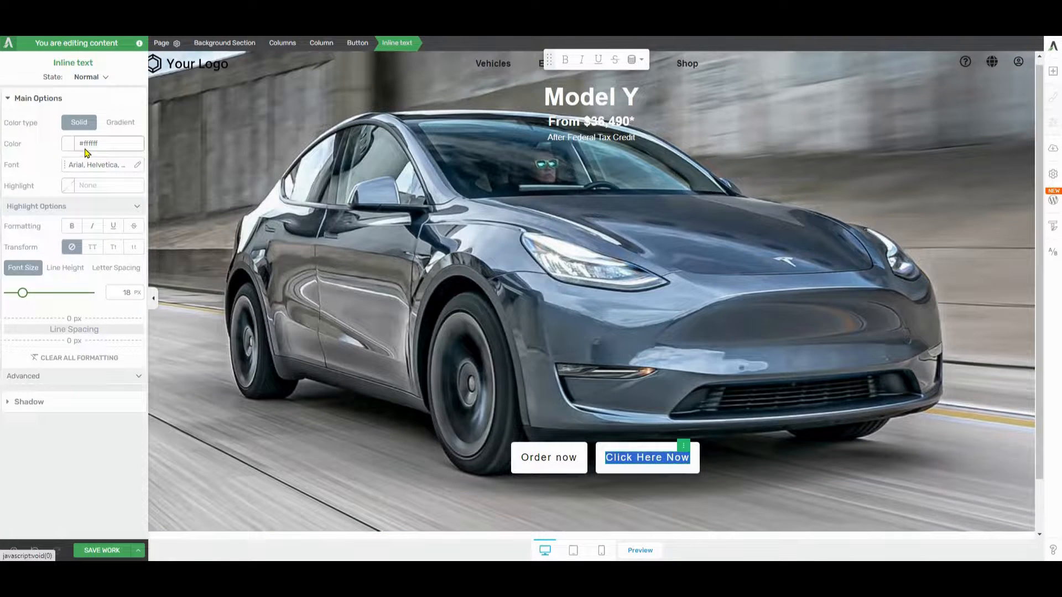
Adjust the second button's label color and change its text to "Learn more"
double_click(88, 144)
click(70, 149)
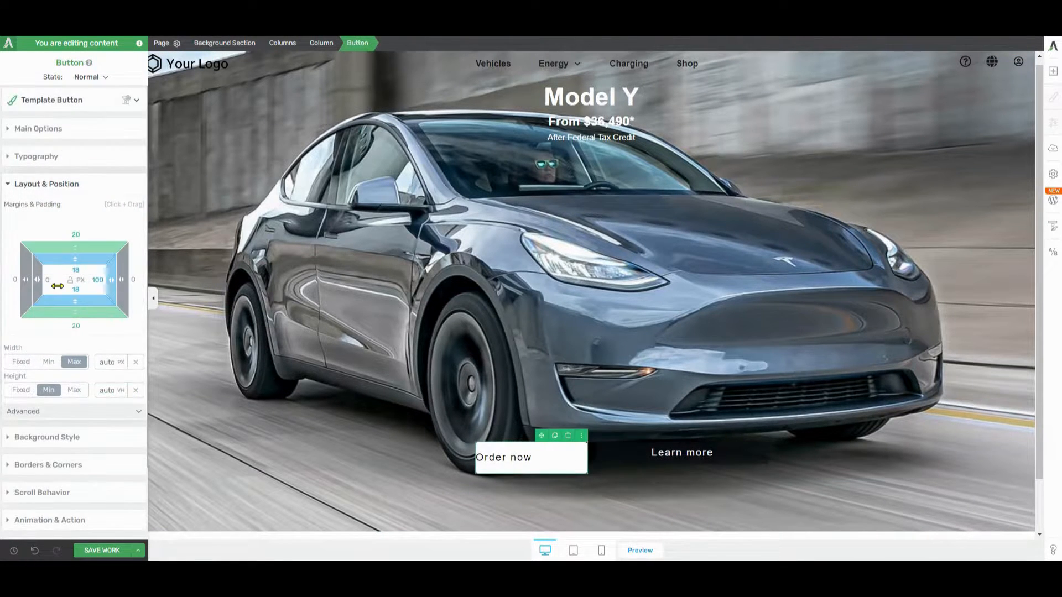
Set the "Order now" button's left padding to 100 px and its top and bottom padding to 10 px
drag(38, 286, 150, 288)
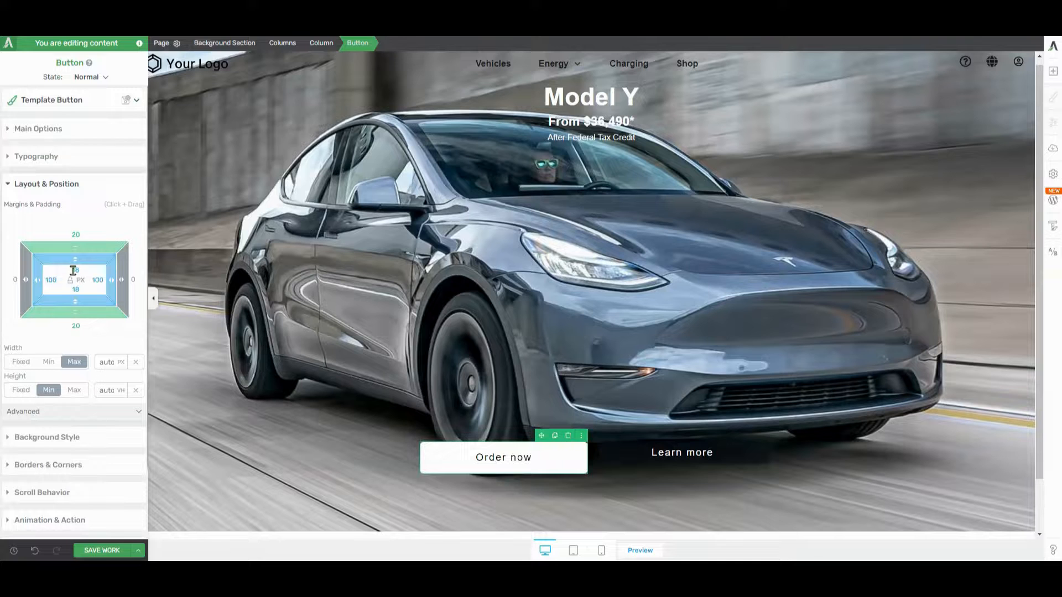
drag(84, 255, 90, 251)
drag(85, 302, 84, 308)
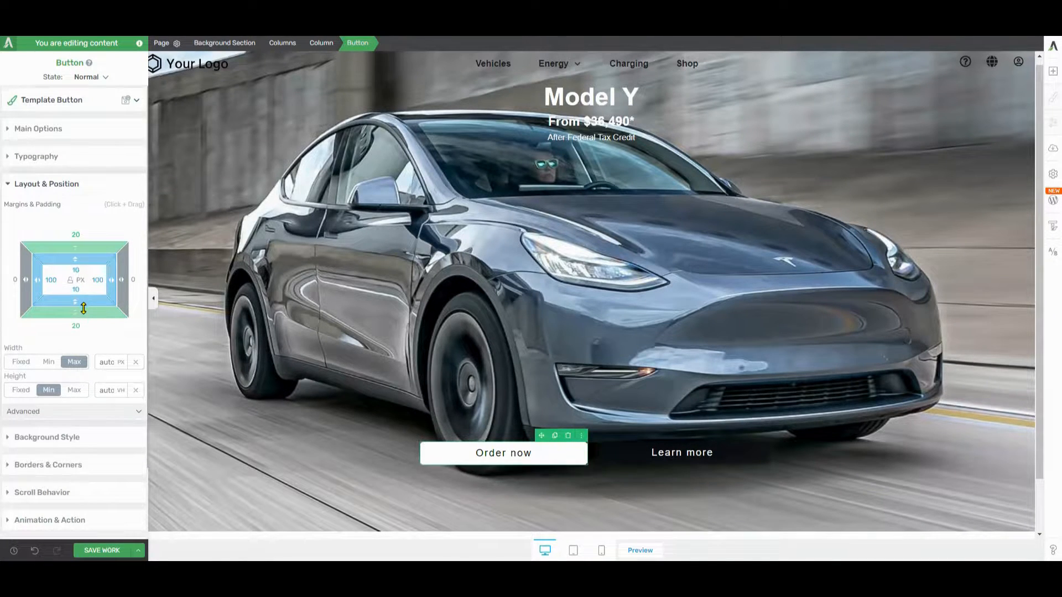
Add a text element below the buttons reading "*Price before incentives is $43,990, excluding taxes and fees. Subject to change" in white at 13 px
click(708, 494)
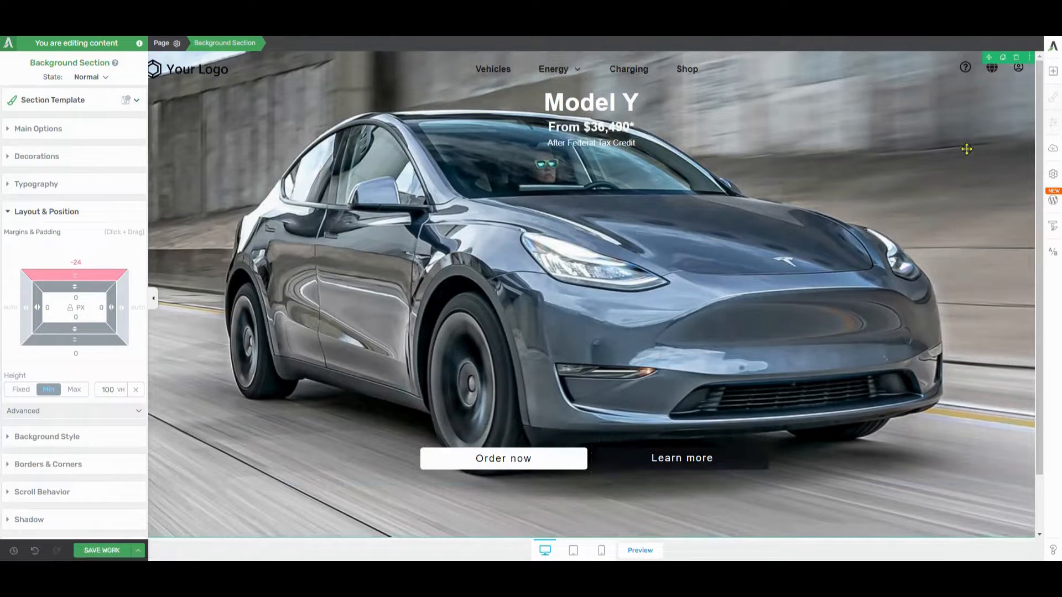
click(1053, 71)
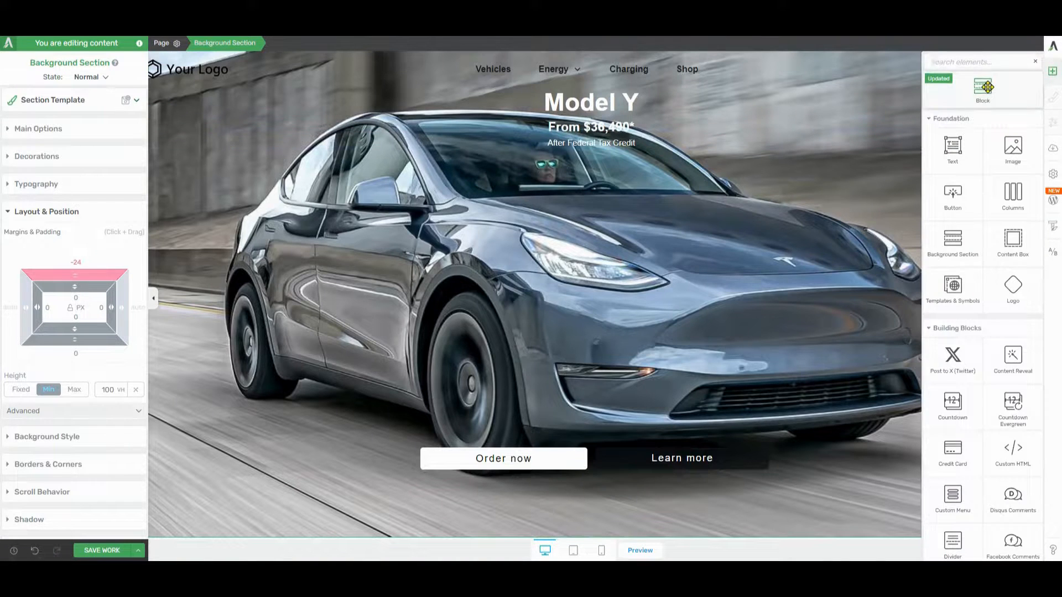
text(text)
drag(965, 131, 929, 124)
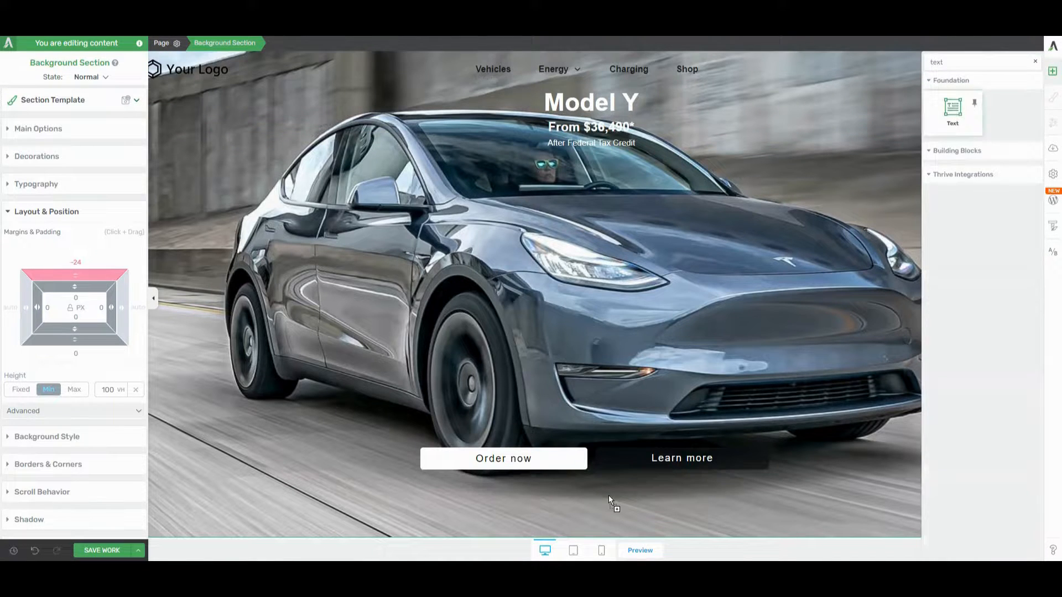
drag(613, 458, 603, 464)
click(107, 411)
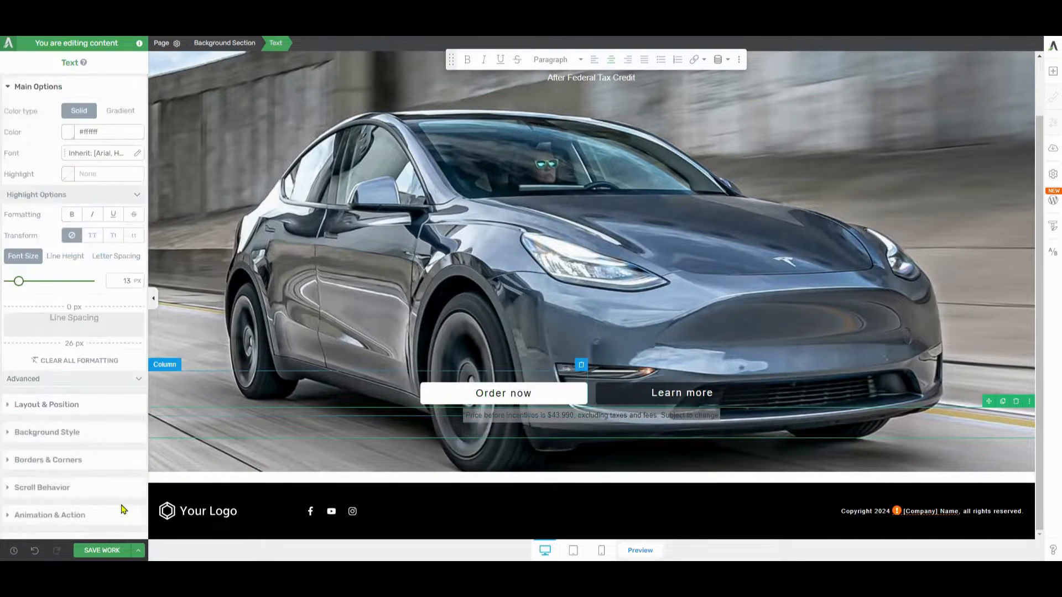
Save the finished hero section page
click(110, 547)
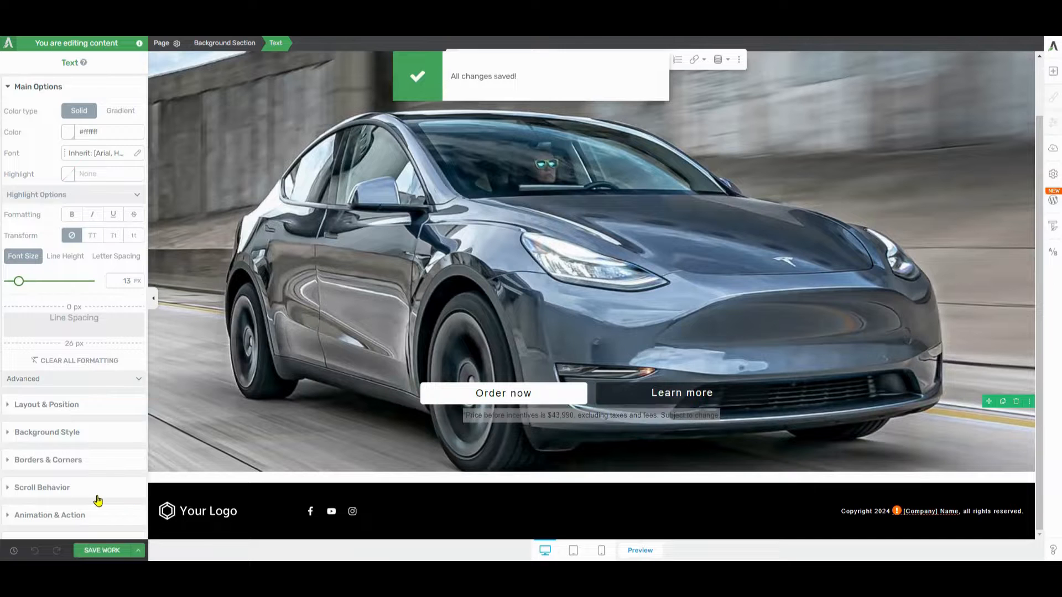
click(66, 496)
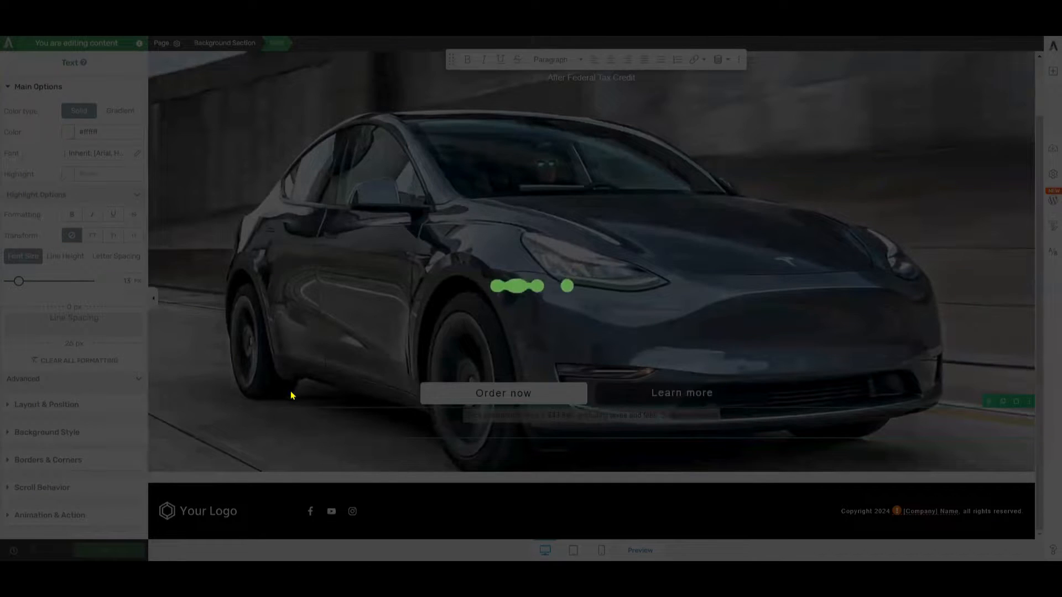